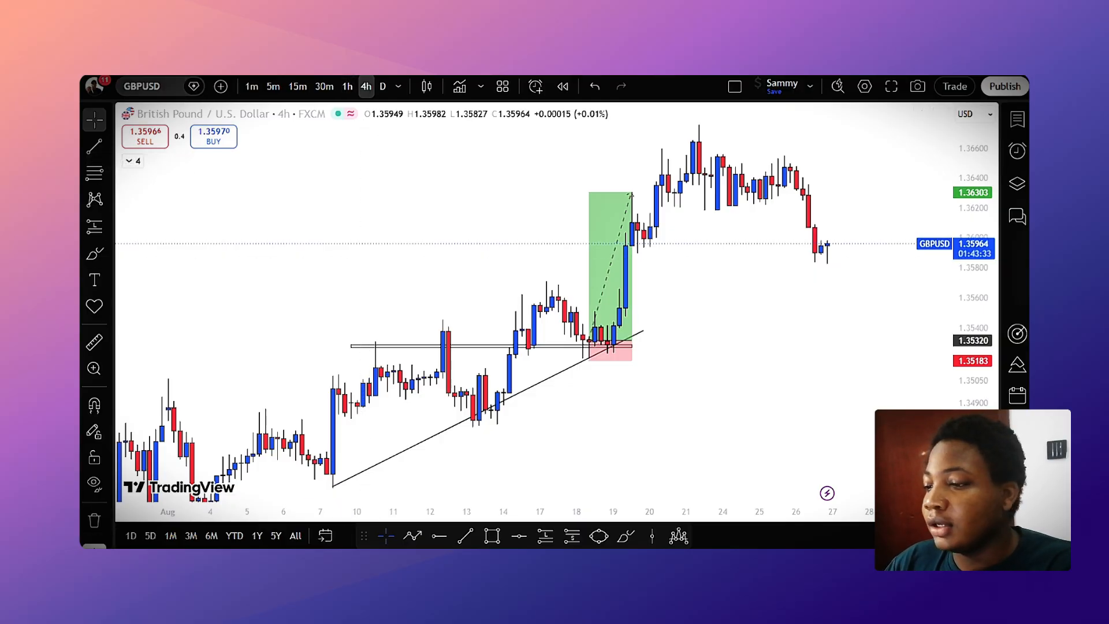
Select the long position on the GBPUSD chart to show its target, stop and risk/reward labels
{"action": "left_click", "coordinate": [591, 341]}
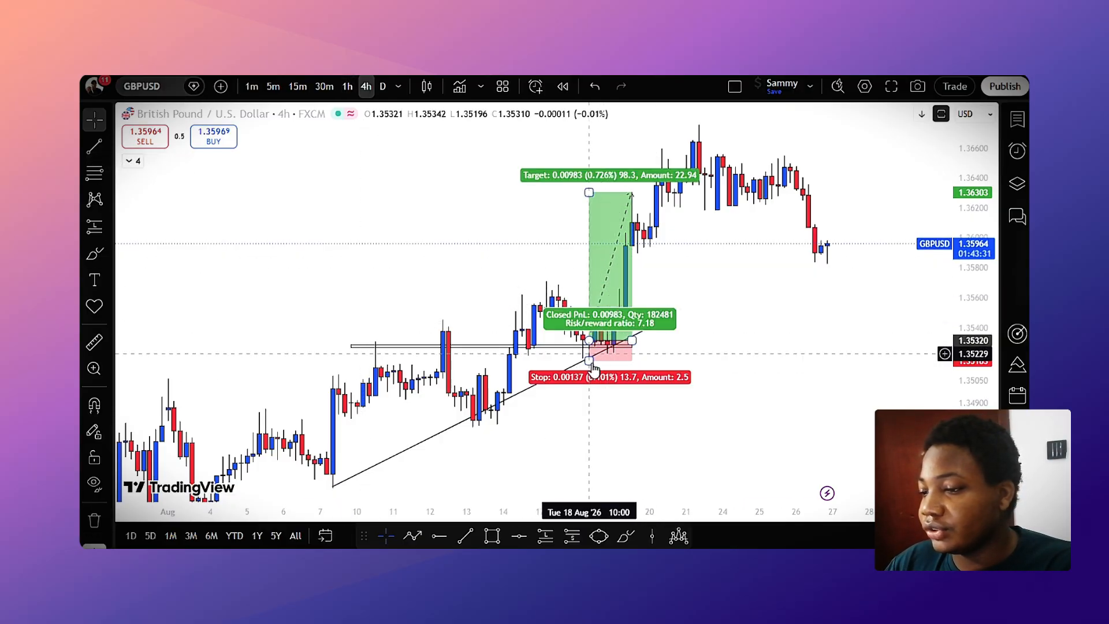
{"action": "left_click", "coordinate": [594, 293]}
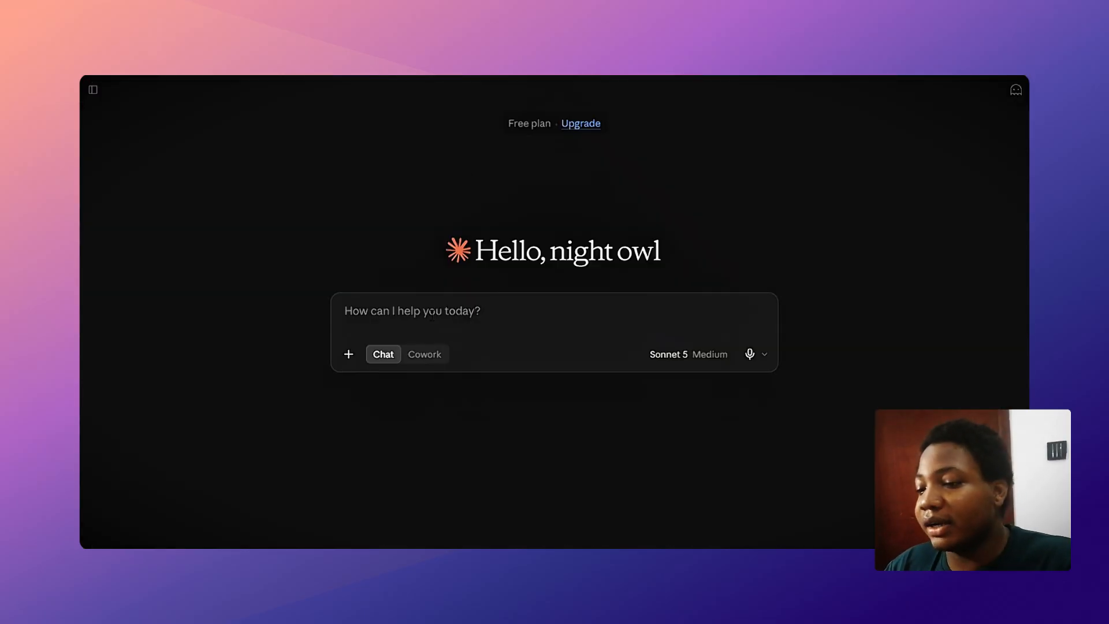
In Claude, send the chart screenshot with the trade notes ($10 risked, over $71 made, 4 lots, Deriv), asking for a new Ecosystem journal trade
{"action": "key", "text": "super+v"}
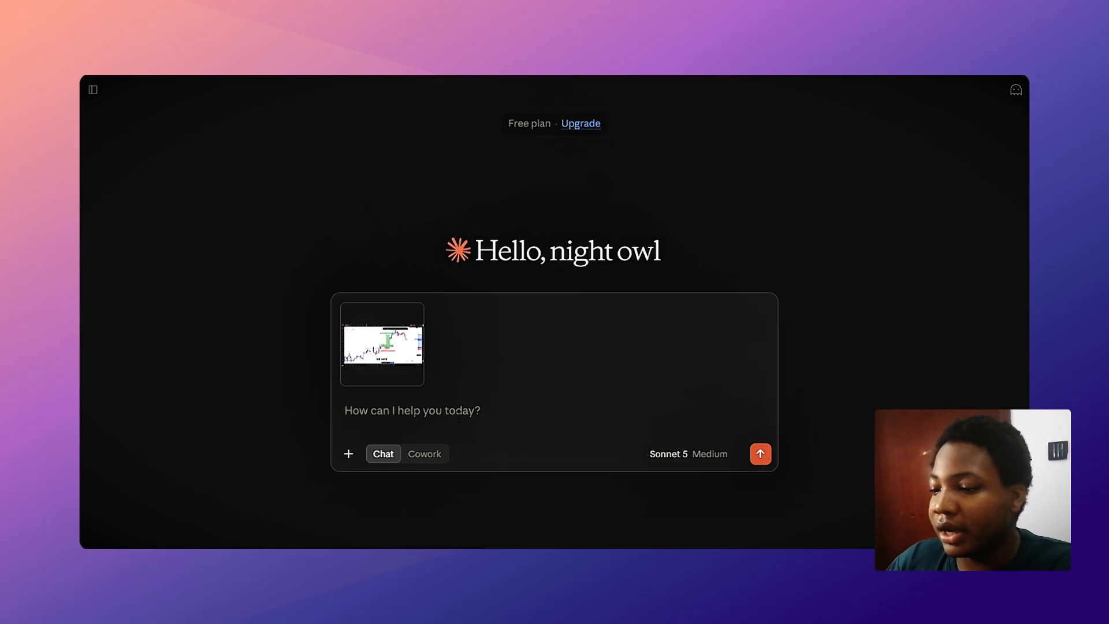
{"action": "type", "text": "So the i risked $10 on this trade and made over $71 on this trade and I took the trade on my Deriv broker account and then i took it by 10 am 18th of august and closed by 2pm 19 of august and the confluences i saw on this trade is Bullish trend, third bounce on trendline, area of interest, double bottom, morning star and then i was afraid price will hit my stop loss when price was retracing against me later in the day but I did not bother and still held the trade and then i woke up the next day to see price had hit my take profit i was happy and more confident in my setup and also i was really glad i was disciplined enough not to follow my emotions I want you to read all this information including the one in the image read everything and add a new trade to my ecosystem trading journal through claude connectors even some fields i did not mention like pnl % you pull my account and then calculate it for this trade make sure you input all the fields you can."}
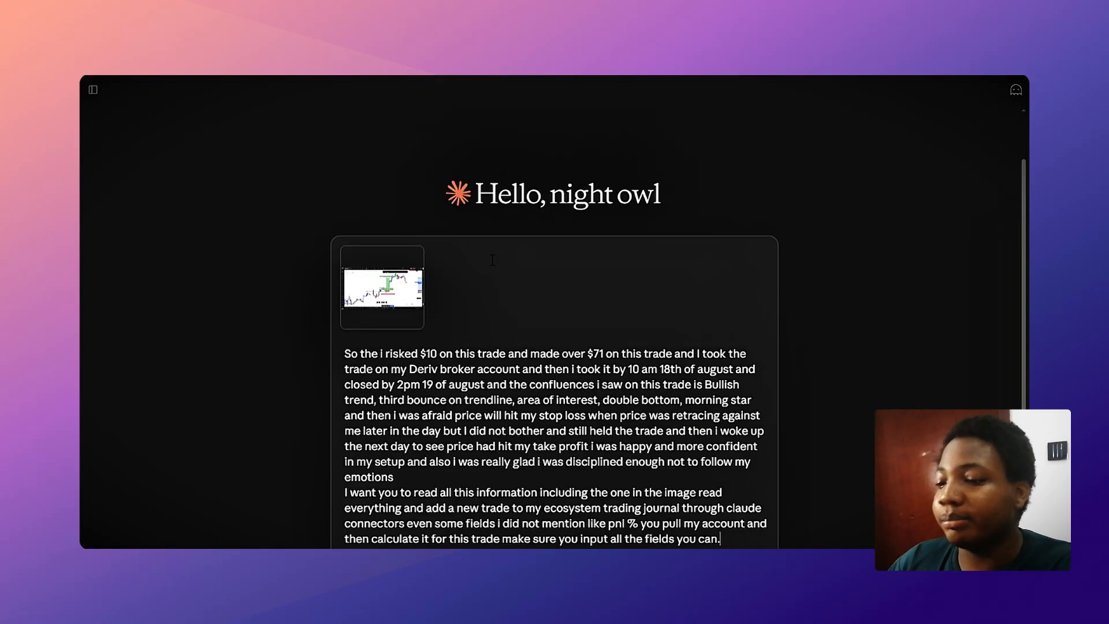
{"action": "scroll", "coordinate": [938, 390], "scroll_direction": "down", "scroll_amount": 1}
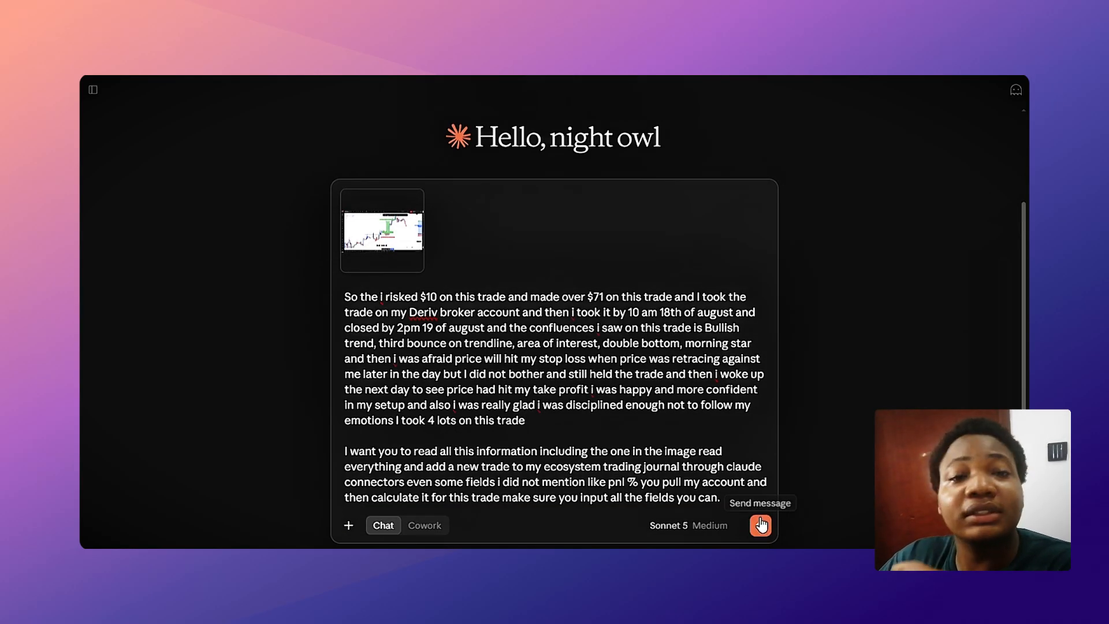
{"action": "left_click", "coordinate": [760, 524]}
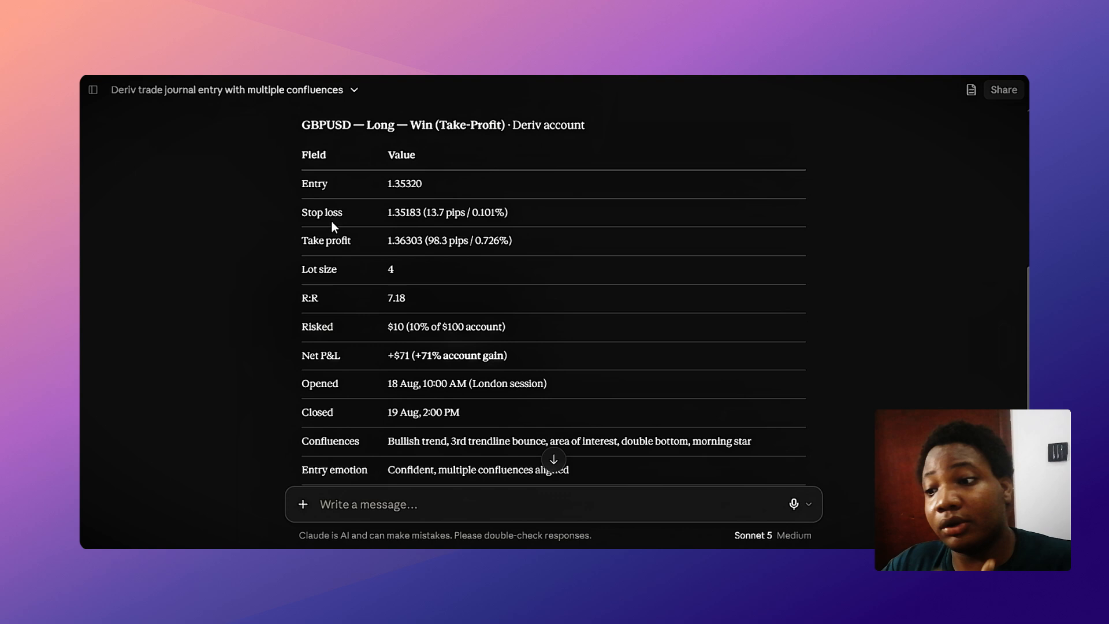
Review Claude's table of the logged GBPUSD trade and its explanation of the PnL percentage
{"action": "scroll", "coordinate": [403, 211], "scroll_direction": "up", "scroll_amount": 3}
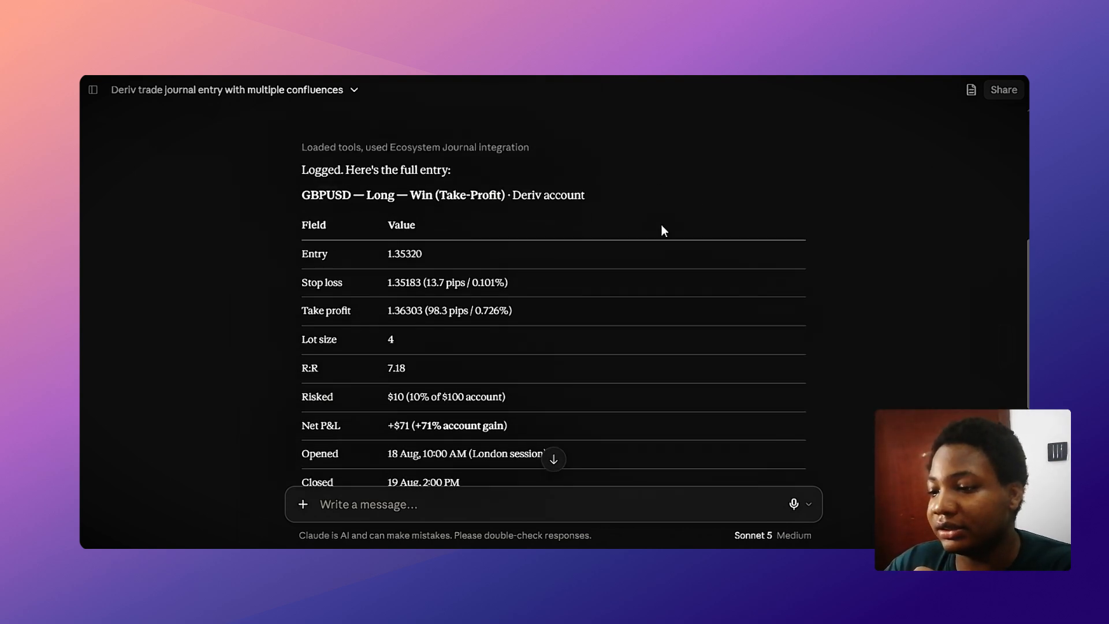
{"action": "scroll", "coordinate": [664, 255], "scroll_direction": "down", "scroll_amount": 4}
{"action": "scroll", "coordinate": [393, 173], "scroll_direction": "up", "scroll_amount": 2}
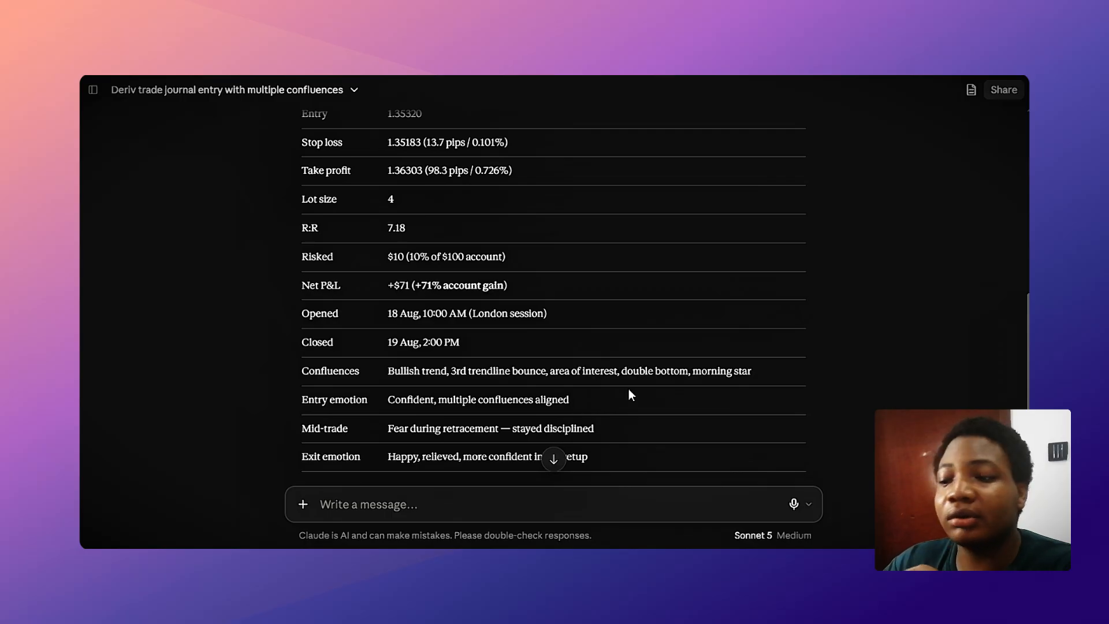
{"action": "scroll", "coordinate": [654, 347], "scroll_direction": "down", "scroll_amount": 3}
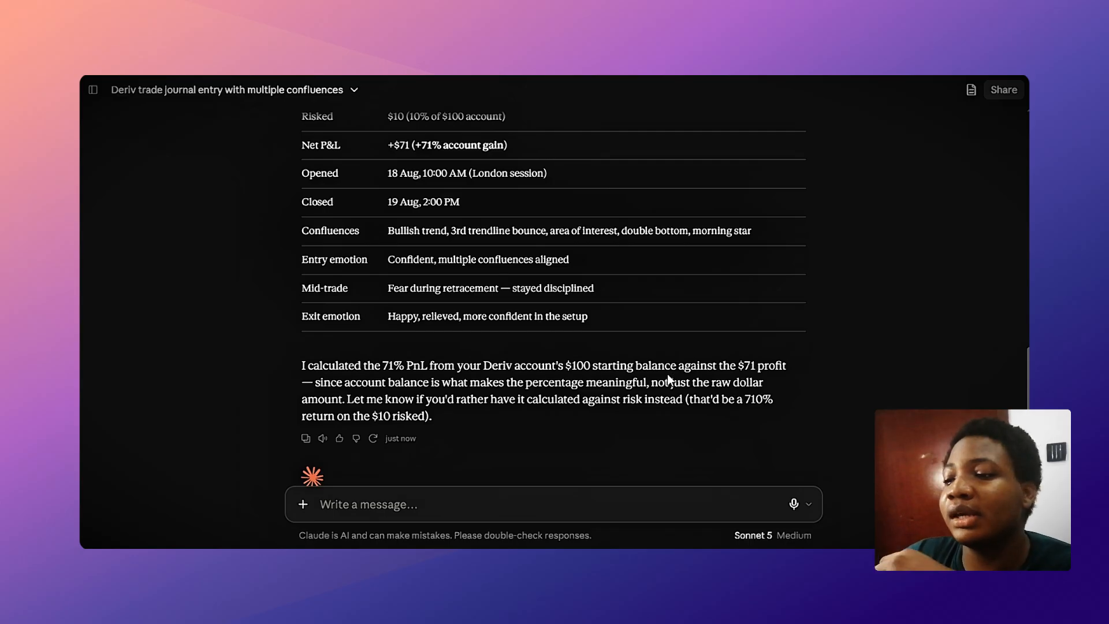
{"action": "scroll", "coordinate": [670, 370], "scroll_direction": "up", "scroll_amount": 4}
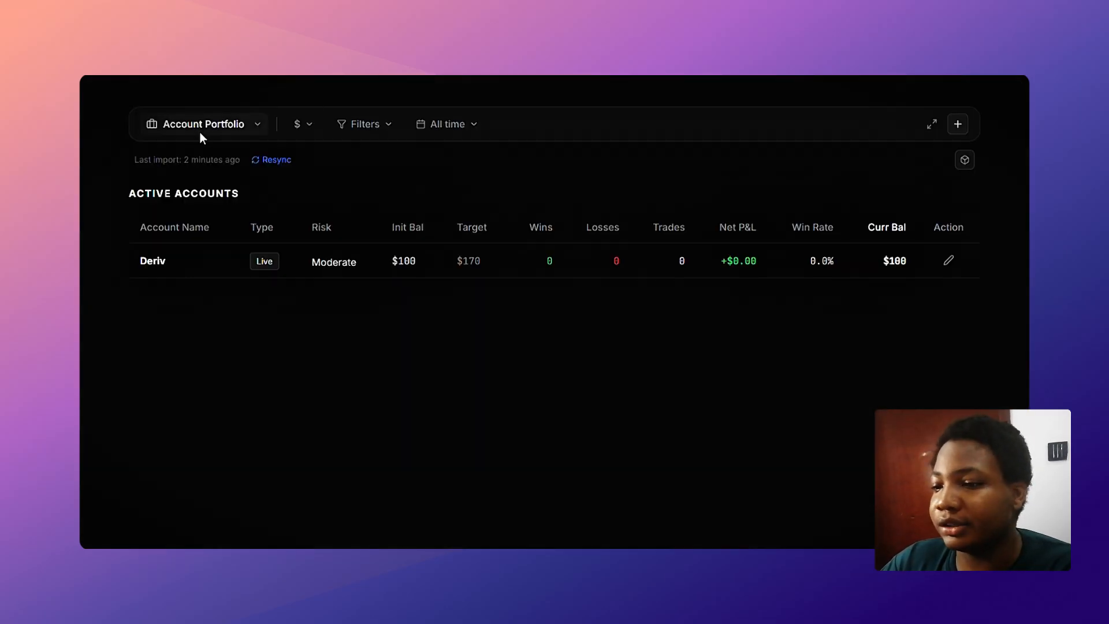
Switch to the Ecosystem journal, go to the Trading Journal page and open the GBPUSD trade
{"action": "left_click", "coordinate": [196, 130]}
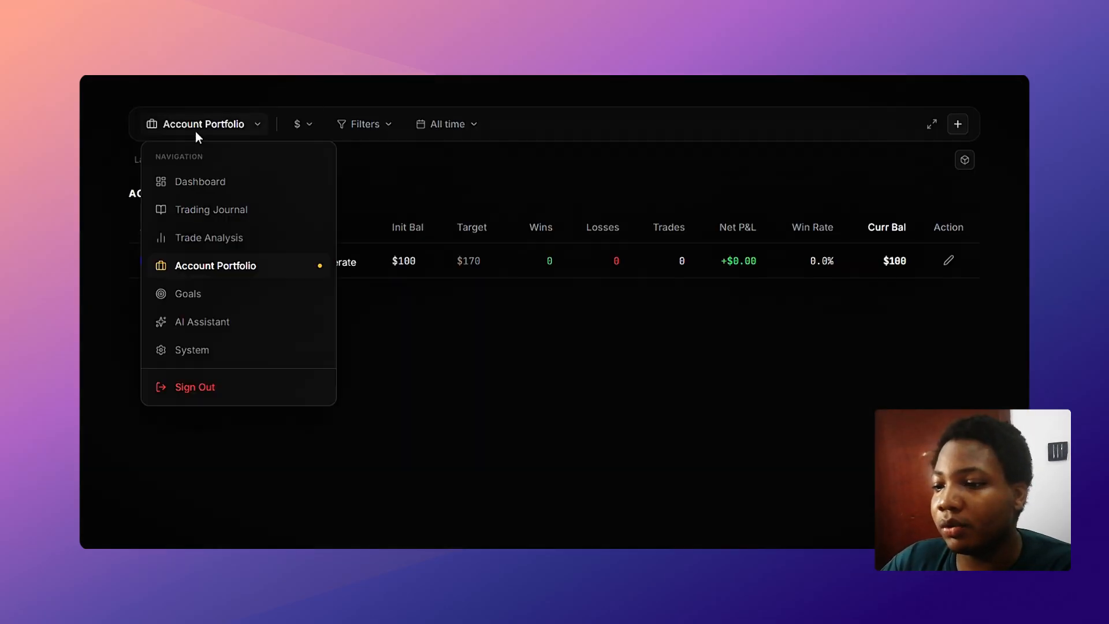
{"action": "left_click", "coordinate": [215, 210]}
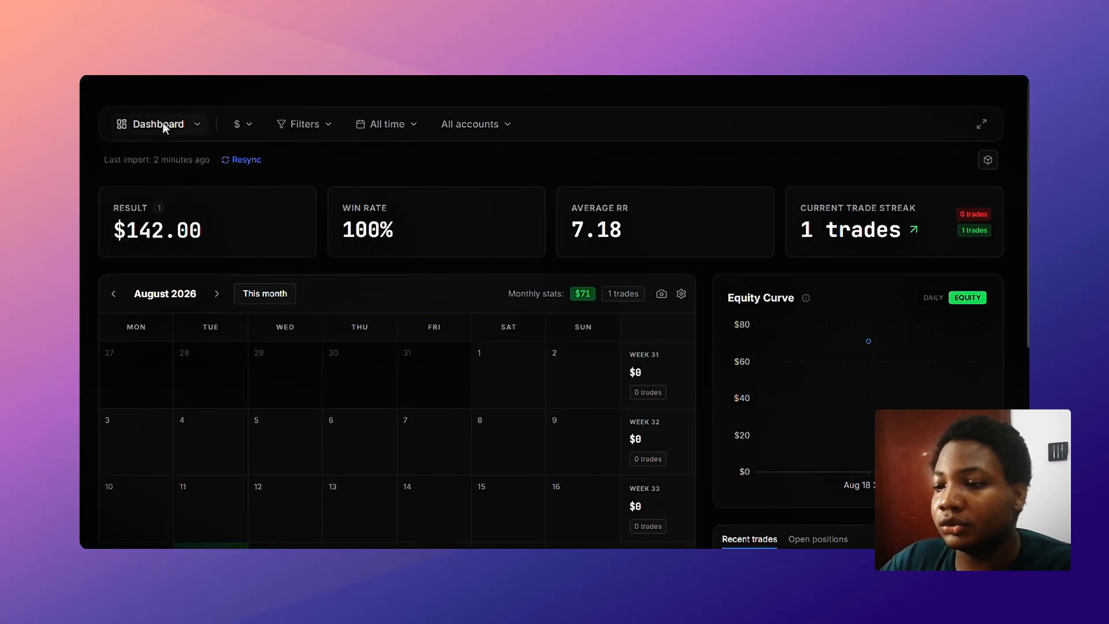
{"action": "left_click", "coordinate": [162, 122]}
{"action": "left_click", "coordinate": [178, 213]}
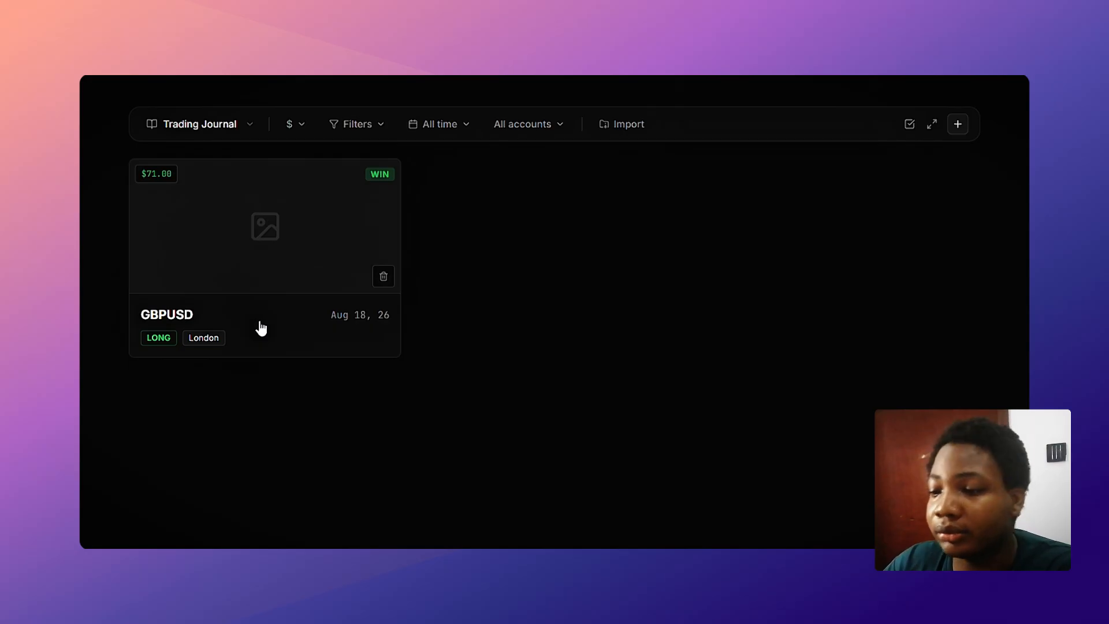
{"action": "left_click", "coordinate": [275, 254]}
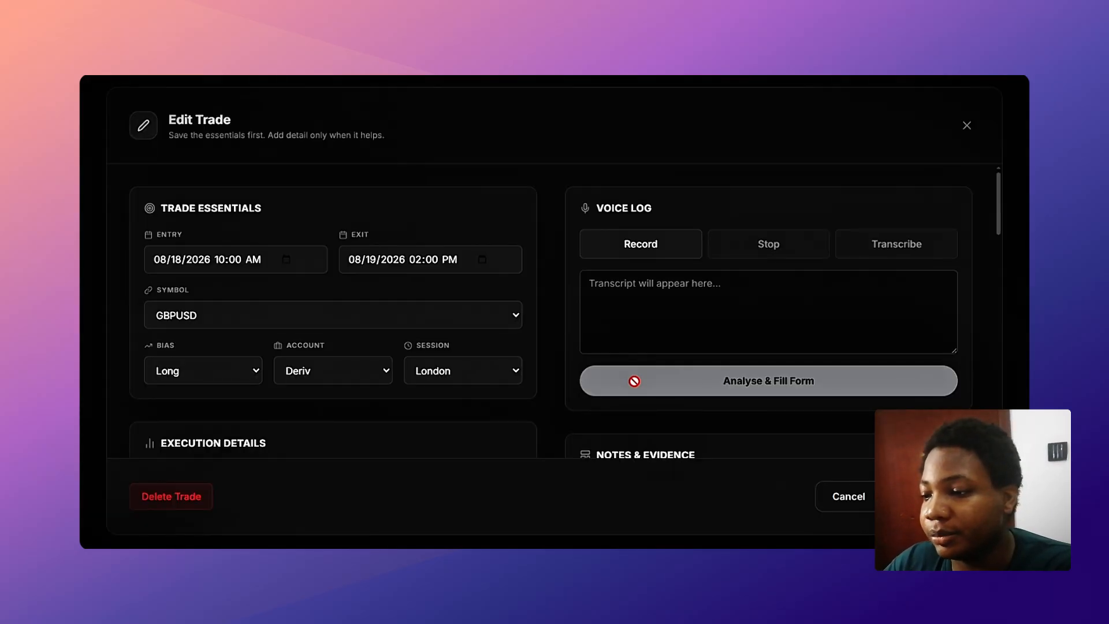
Examine the trade's essentials, execution details, confluences, review notes and chart screenshot slots
{"action": "scroll", "coordinate": [225, 338], "scroll_direction": "down", "scroll_amount": 3}
{"action": "scroll", "coordinate": [212, 336], "scroll_direction": "up", "scroll_amount": 3}
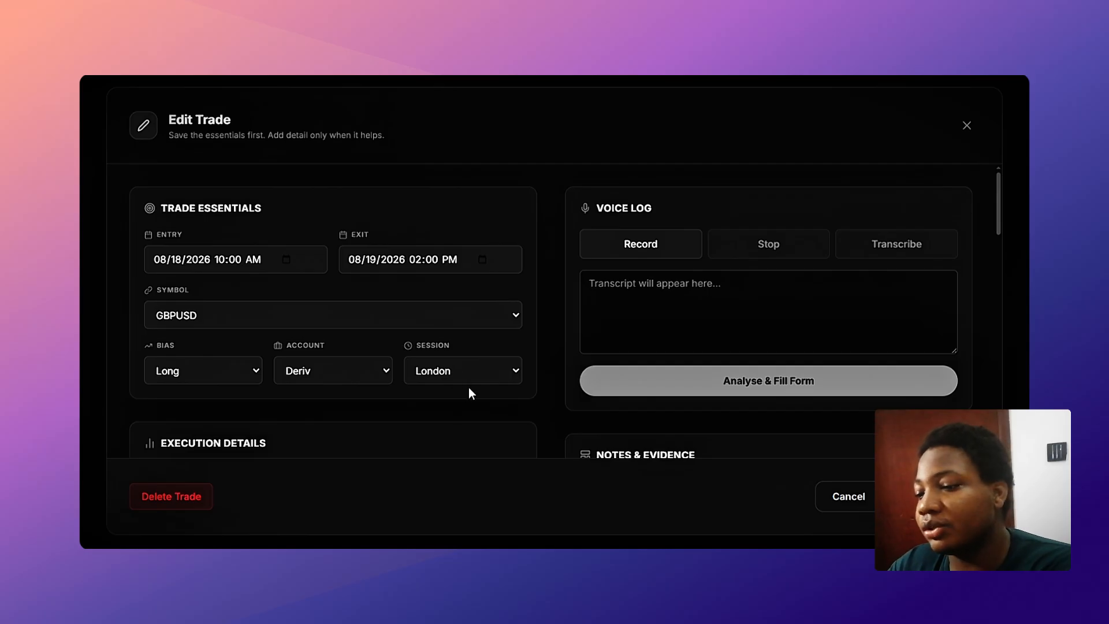
{"action": "scroll", "coordinate": [508, 376], "scroll_direction": "down", "scroll_amount": 2}
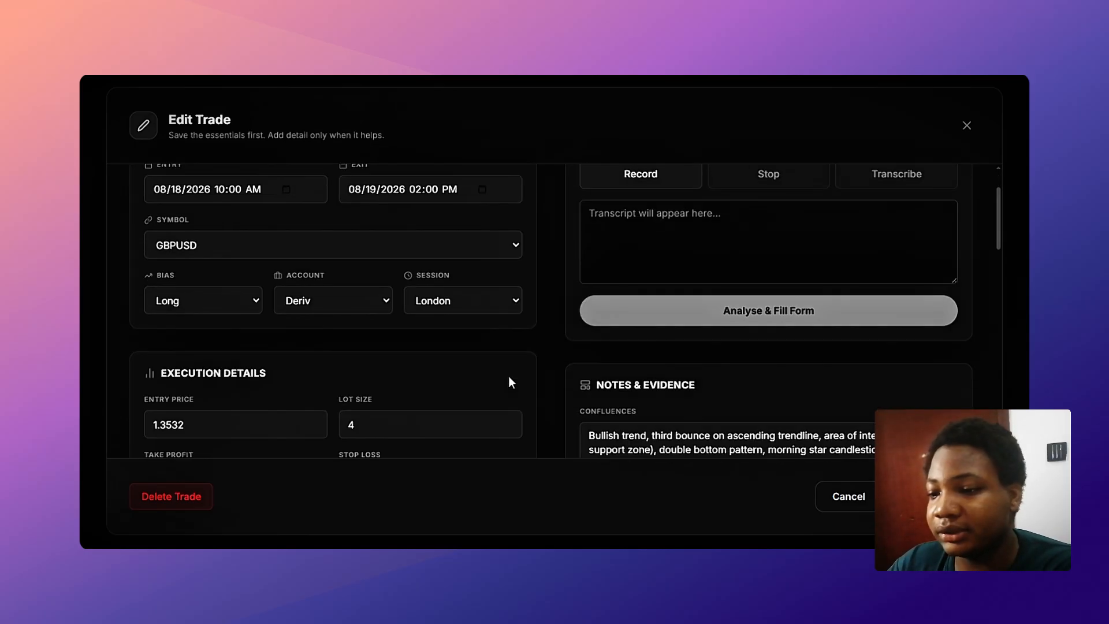
{"action": "scroll", "coordinate": [508, 376], "scroll_direction": "up", "scroll_amount": 2}
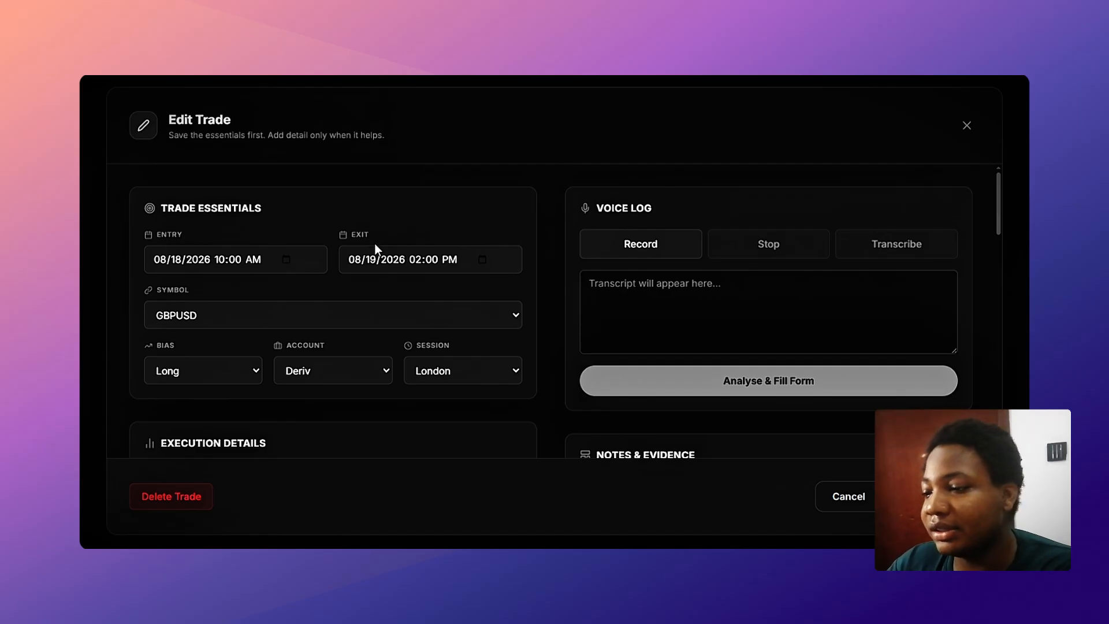
{"action": "scroll", "coordinate": [483, 283], "scroll_direction": "down", "scroll_amount": 4}
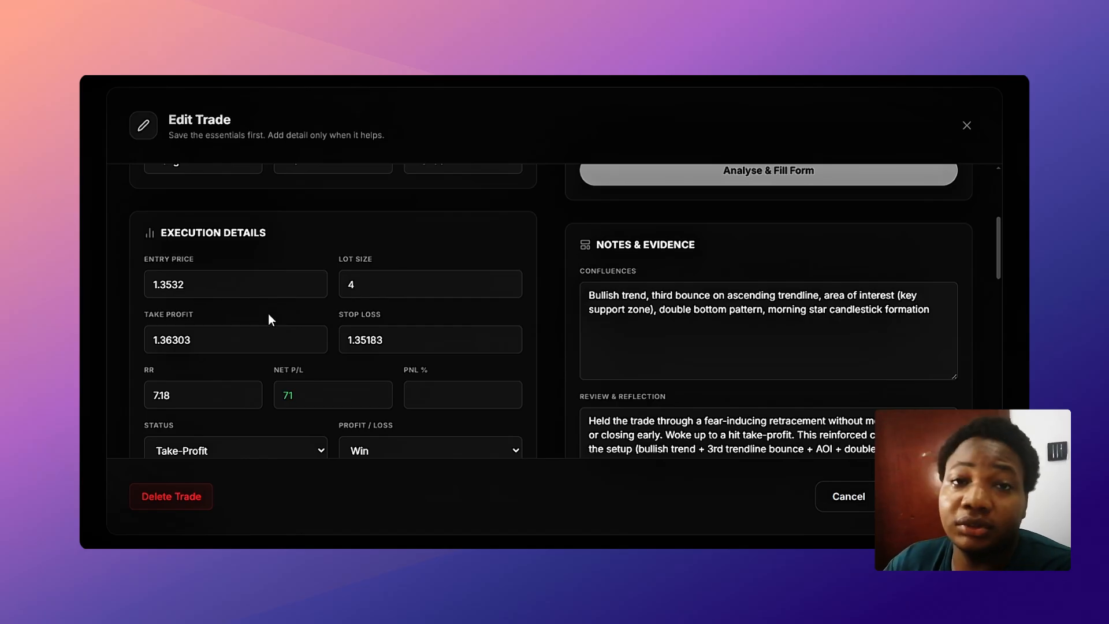
{"action": "scroll", "coordinate": [226, 346], "scroll_direction": "down", "scroll_amount": 1}
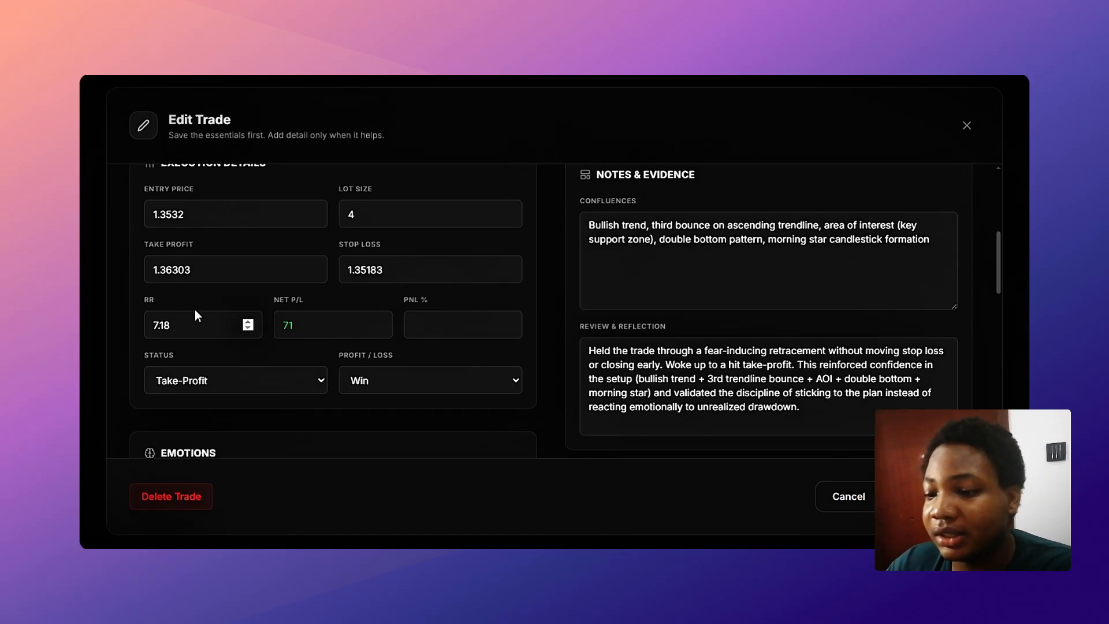
{"action": "scroll", "coordinate": [219, 309], "scroll_direction": "down", "scroll_amount": 10}
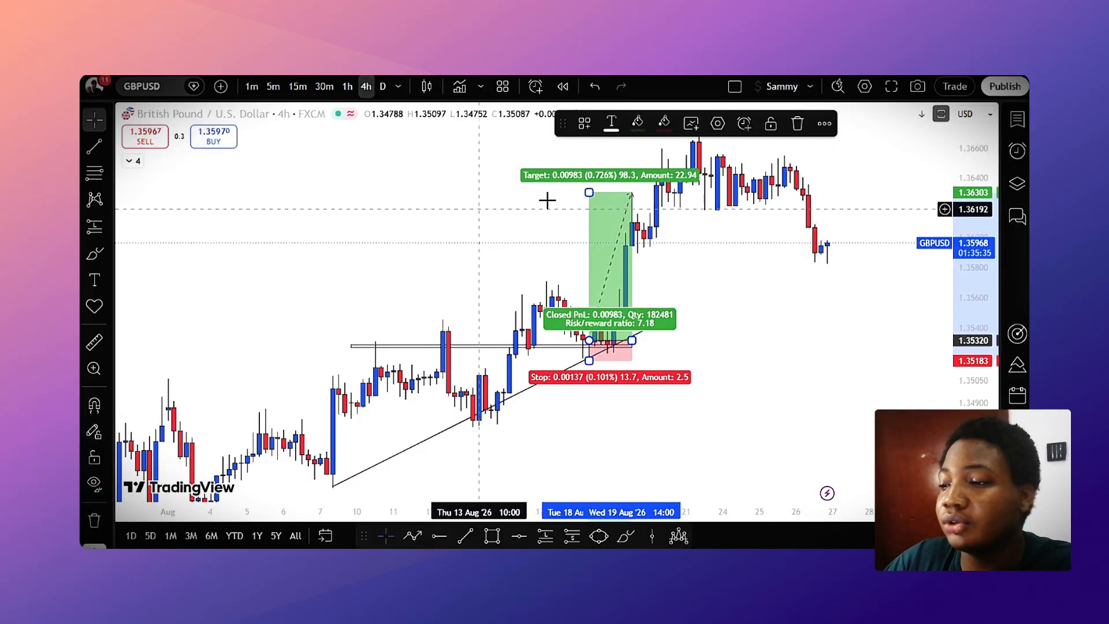
Switch to TradingView, set the GBPUSD chart to the 15-minute timeframe and bring the long position into view
{"action": "scroll", "coordinate": [500, 177], "scroll_direction": "up", "scroll_amount": 2}
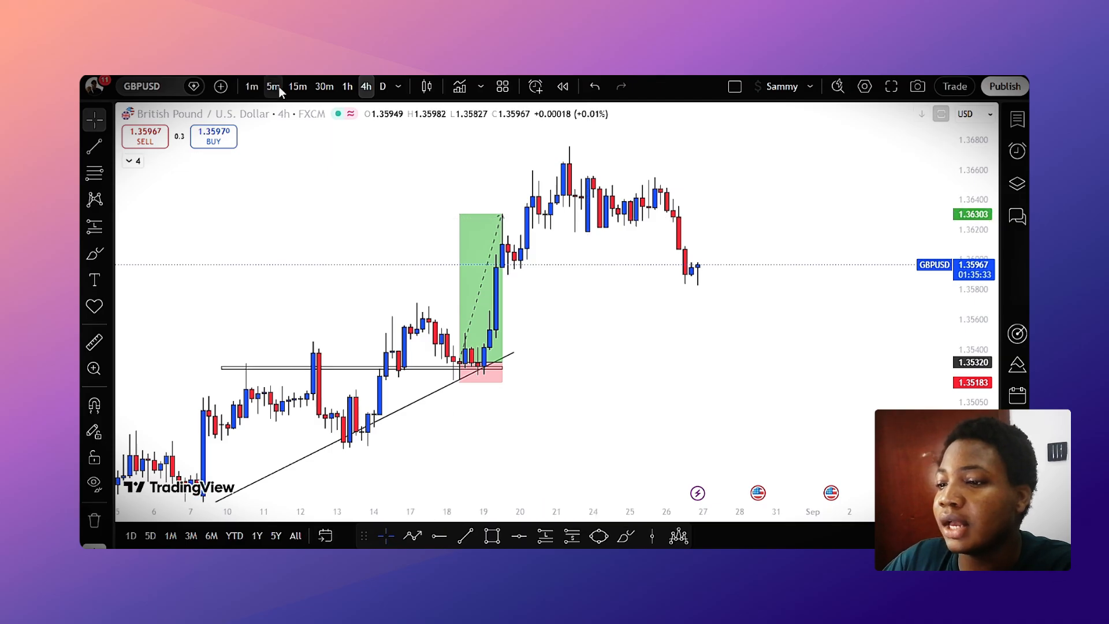
{"action": "left_click", "coordinate": [297, 86]}
{"action": "scroll", "coordinate": [546, 339], "scroll_direction": "down", "scroll_amount": 5}
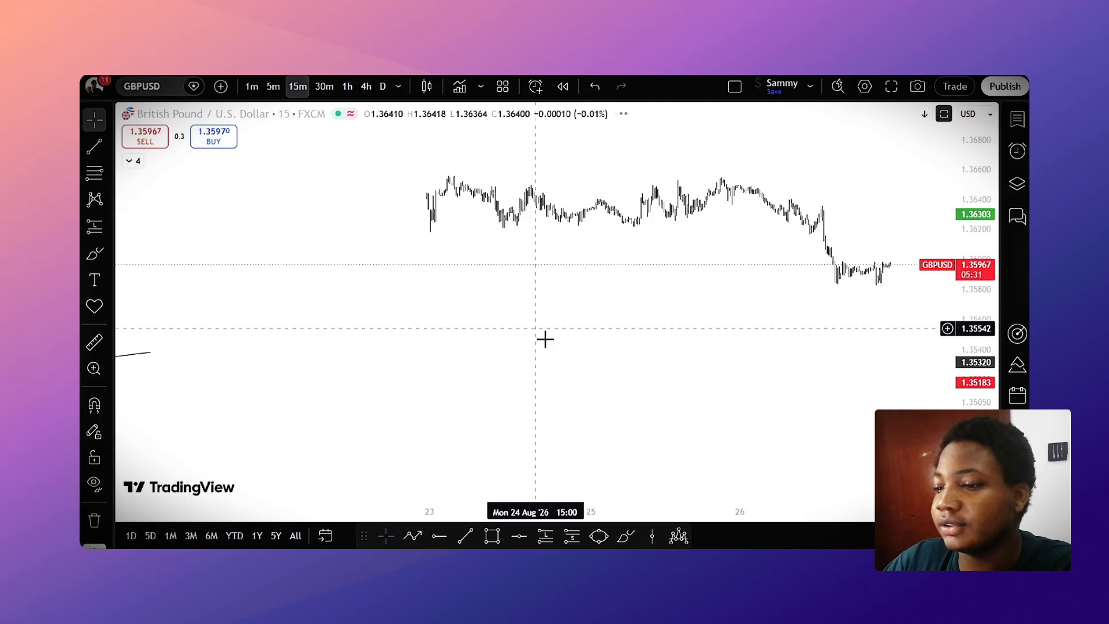
{"action": "left_click_drag", "start_coordinate": [514, 344], "coordinate": [827, 329]}
{"action": "scroll", "coordinate": [656, 310], "scroll_direction": "up", "scroll_amount": 4}
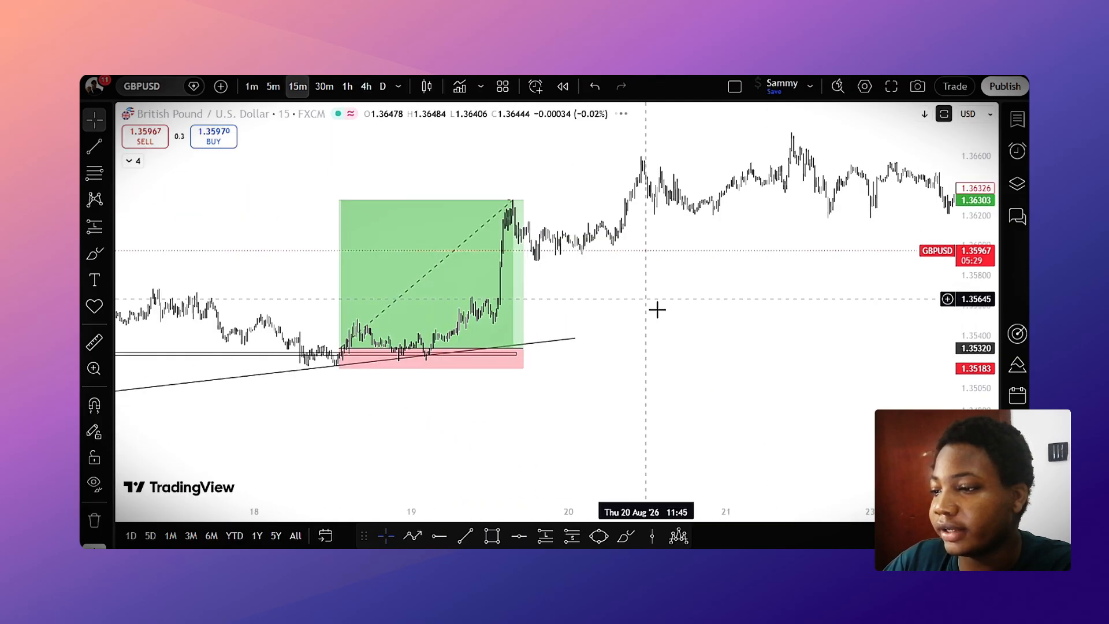
{"action": "left_click_drag", "start_coordinate": [614, 317], "coordinate": [795, 329]}
{"action": "left_click_drag", "start_coordinate": [987, 322], "coordinate": [988, 292]}
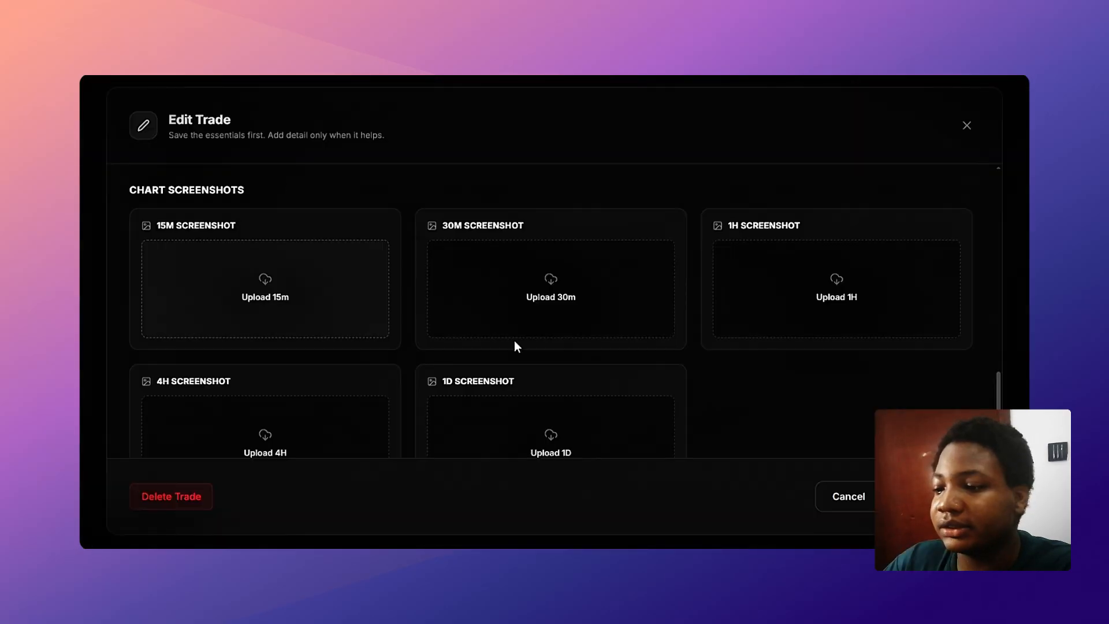
Back in the journal, upload the chart image as the GBPUSD trade's 15M screenshot and save the trade
{"action": "double_click", "coordinate": [439, 320]}
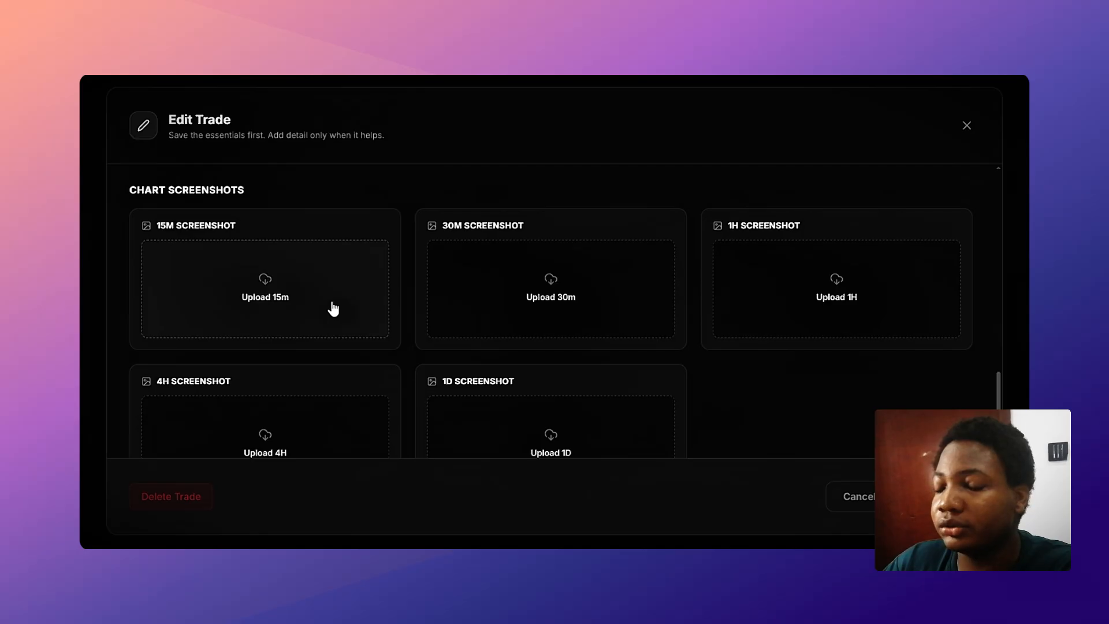
{"action": "scroll", "coordinate": [335, 316], "scroll_direction": "down", "scroll_amount": 2}
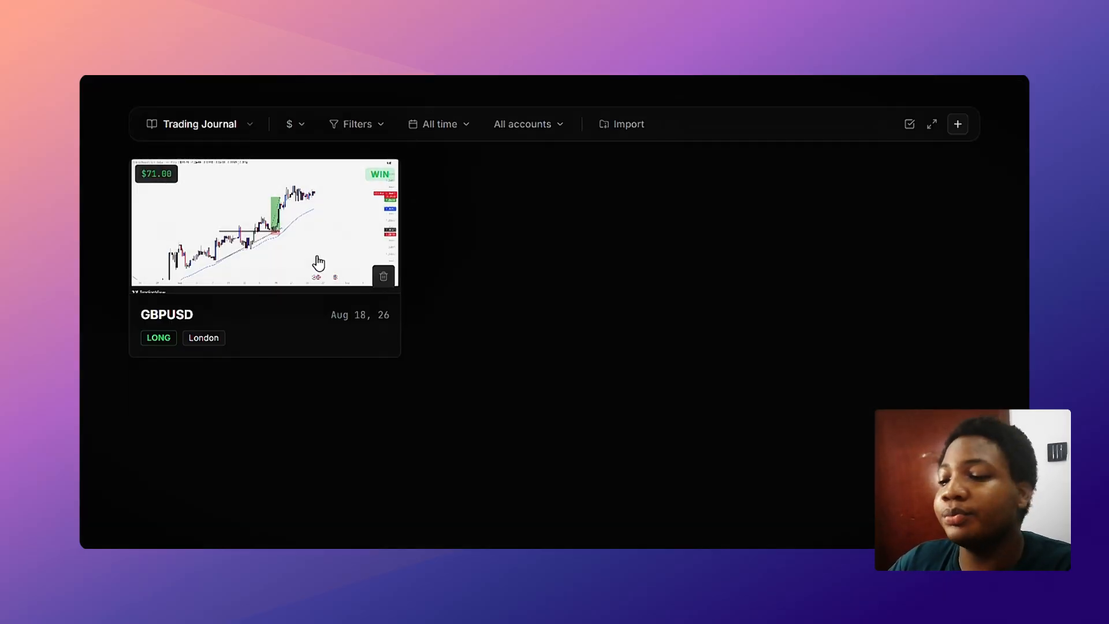
Reopen the saved GBPUSD trade to check its 15M screenshot, and close it without changes
{"action": "left_click", "coordinate": [319, 263]}
{"action": "scroll", "coordinate": [529, 430], "scroll_direction": "down", "scroll_amount": 15}
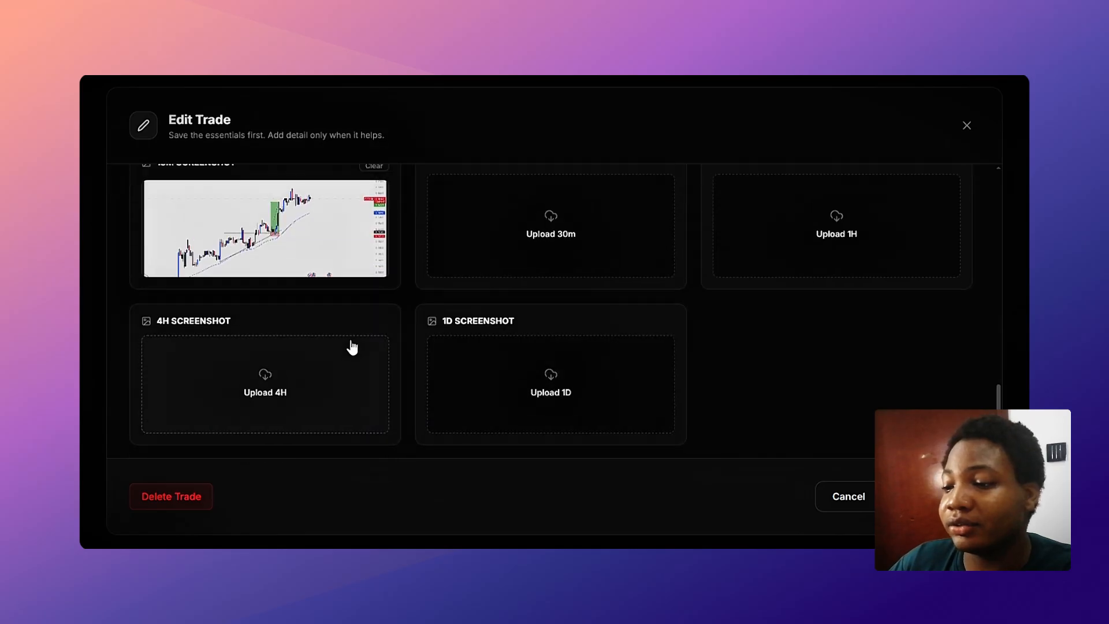
{"action": "scroll", "coordinate": [351, 346], "scroll_direction": "up", "scroll_amount": 15}
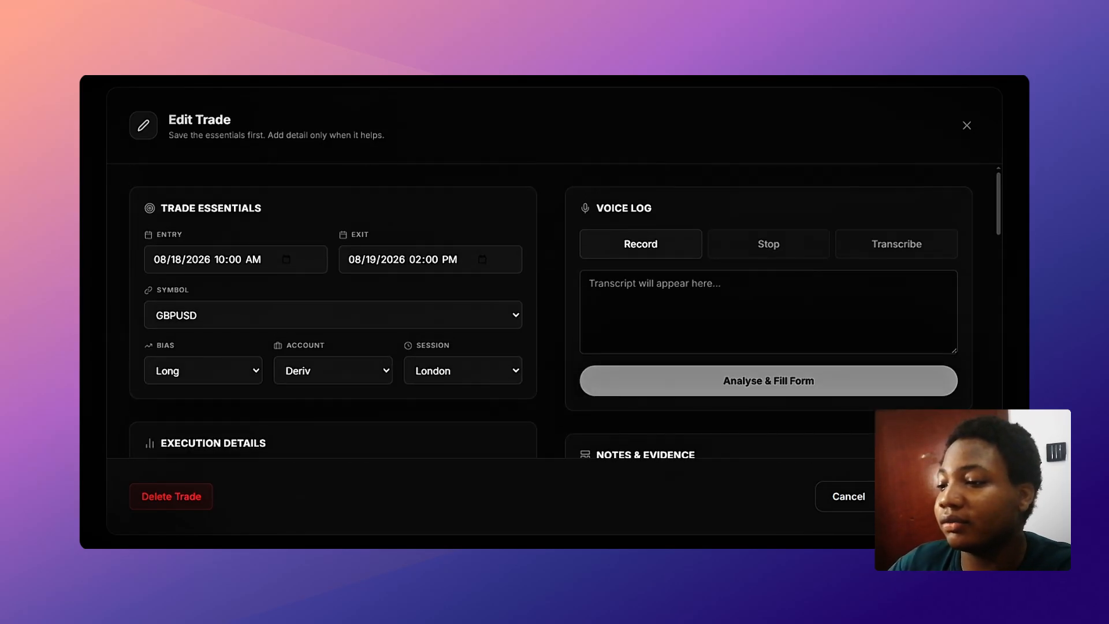
{"action": "left_click", "coordinate": [836, 507]}
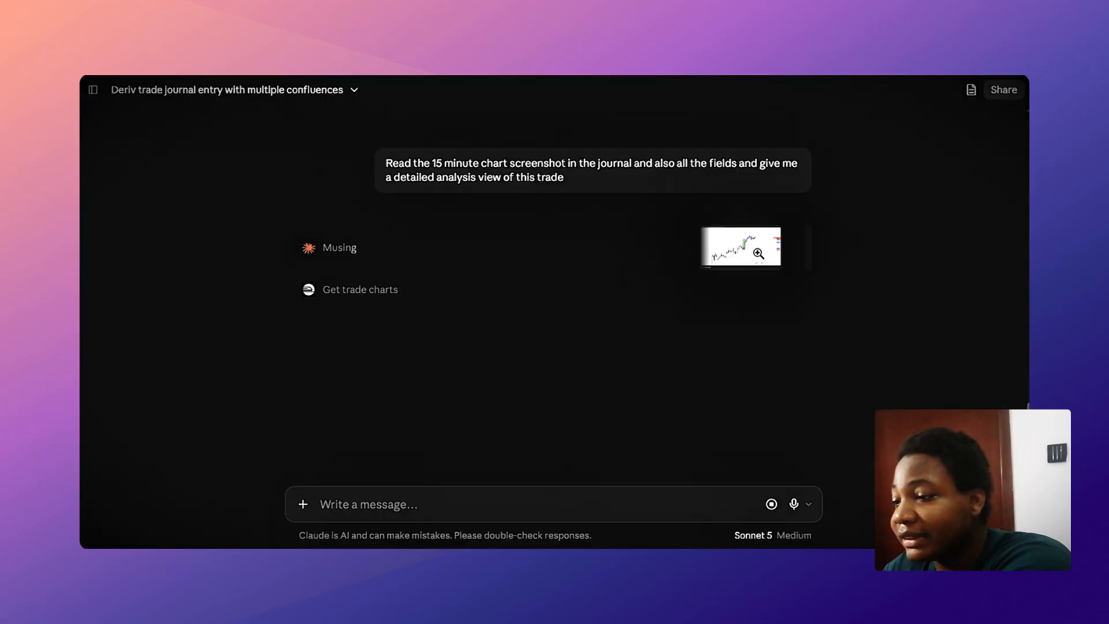
Switch to Claude and enlarge the chart image attached to the detailed trade analysis request
{"action": "left_click", "coordinate": [754, 249]}
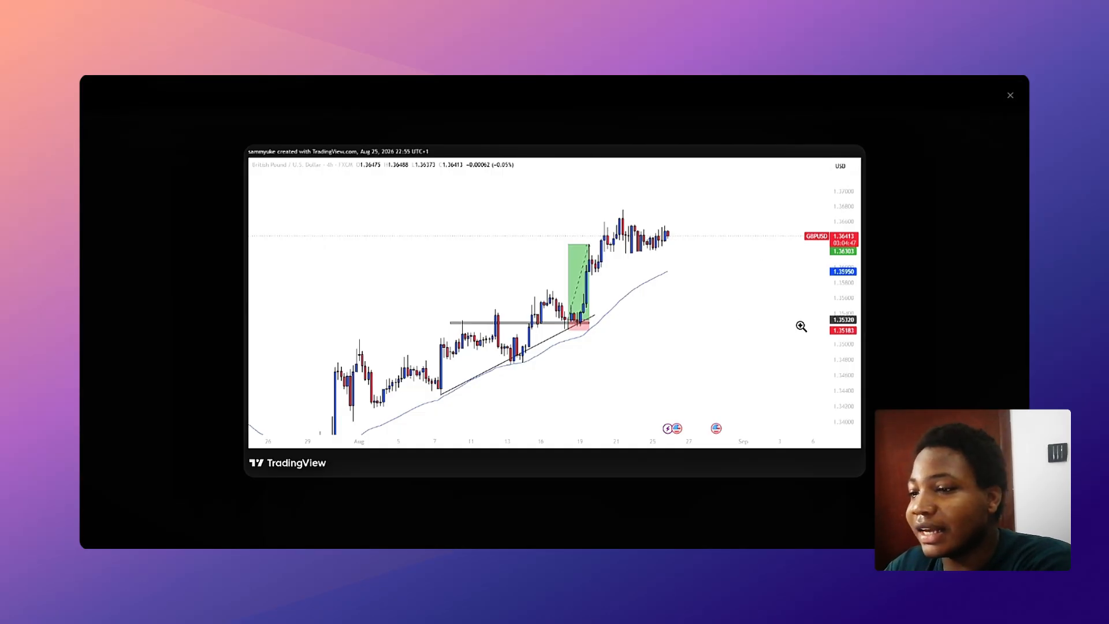
{"action": "left_click", "coordinate": [940, 276]}
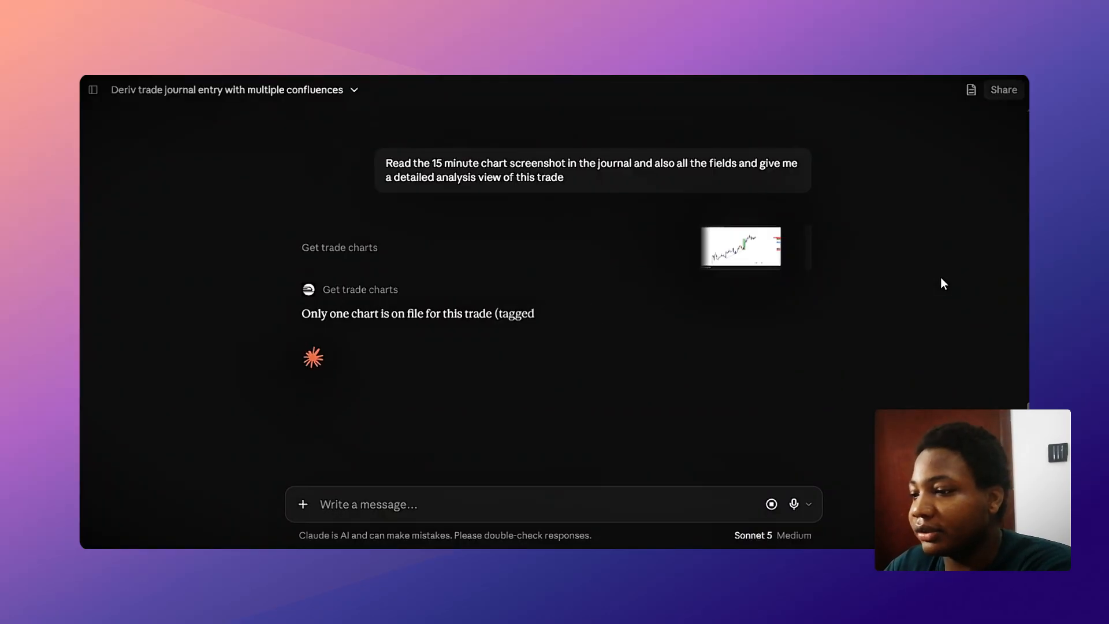
{"action": "left_click", "coordinate": [745, 251]}
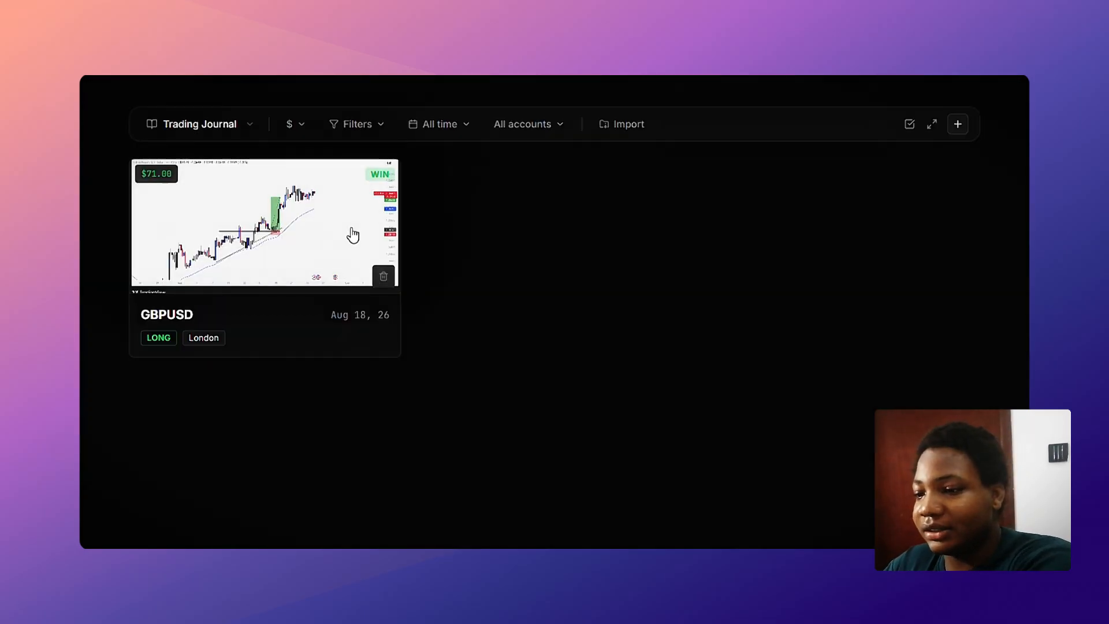
Return to the journal and open the GBPUSD trade to compare its 15M chart screenshot
{"action": "left_click", "coordinate": [347, 233]}
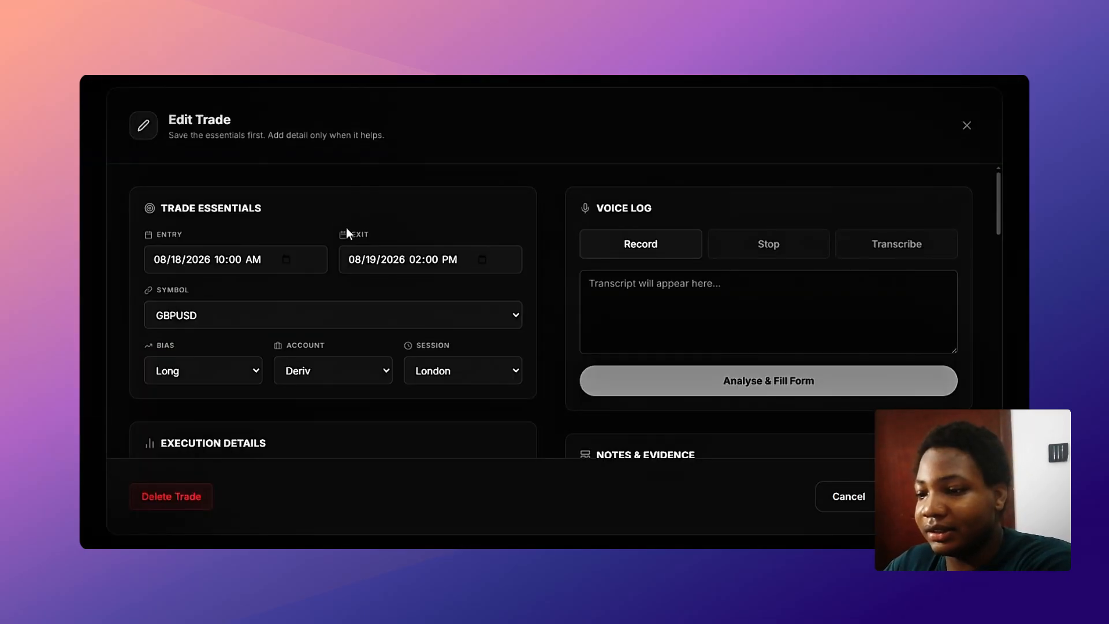
{"action": "scroll", "coordinate": [548, 360], "scroll_direction": "down", "scroll_amount": 15}
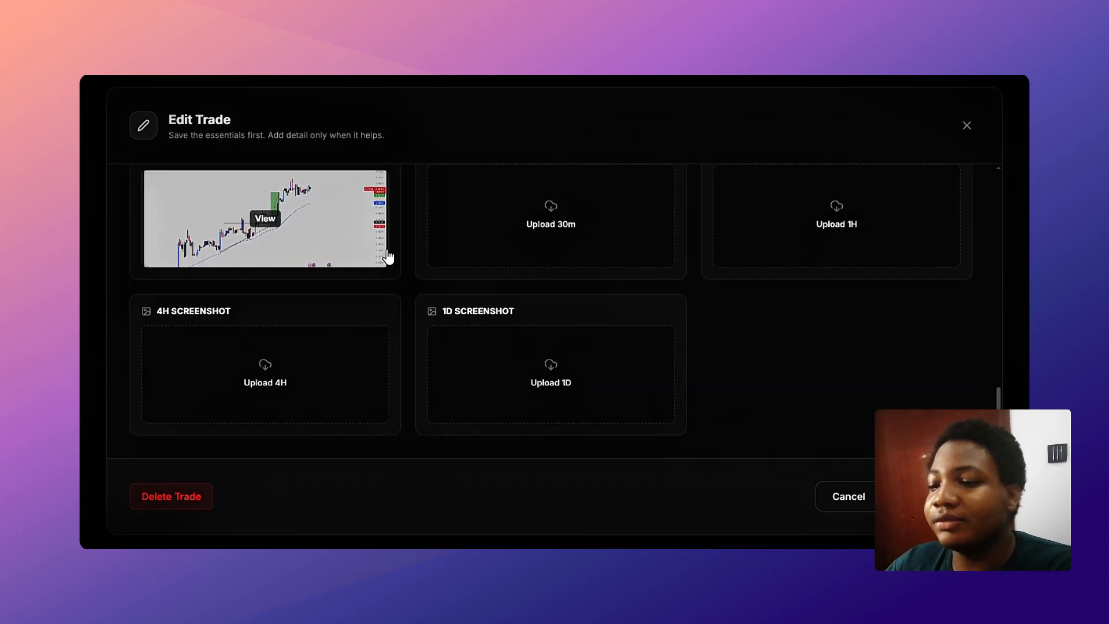
{"action": "scroll", "coordinate": [352, 269], "scroll_direction": "up", "scroll_amount": 3}
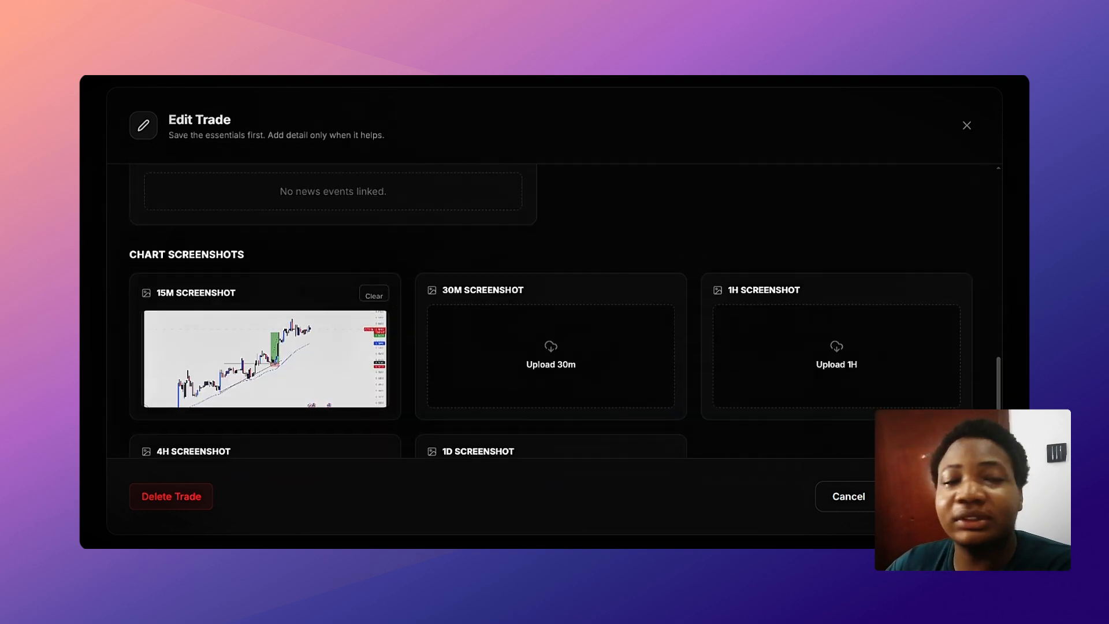
Enlarge and close the trade's 15M screenshot, and switch to Claude to read the opening remarks of the detailed trade analysis
{"action": "left_click", "coordinate": [278, 358]}
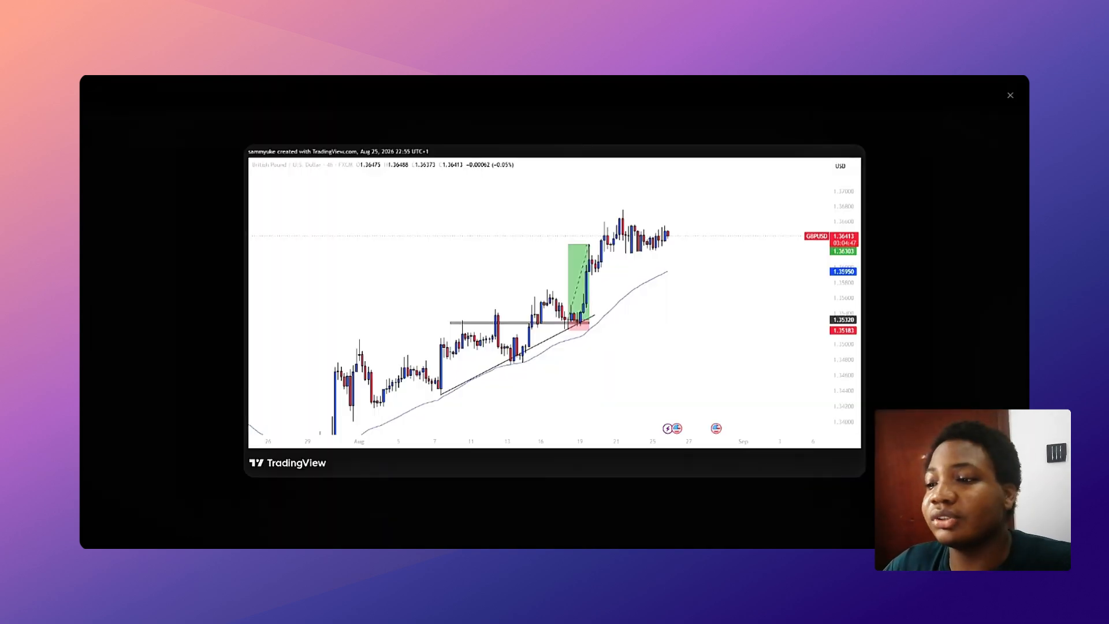
{"action": "left_click", "coordinate": [959, 255]}
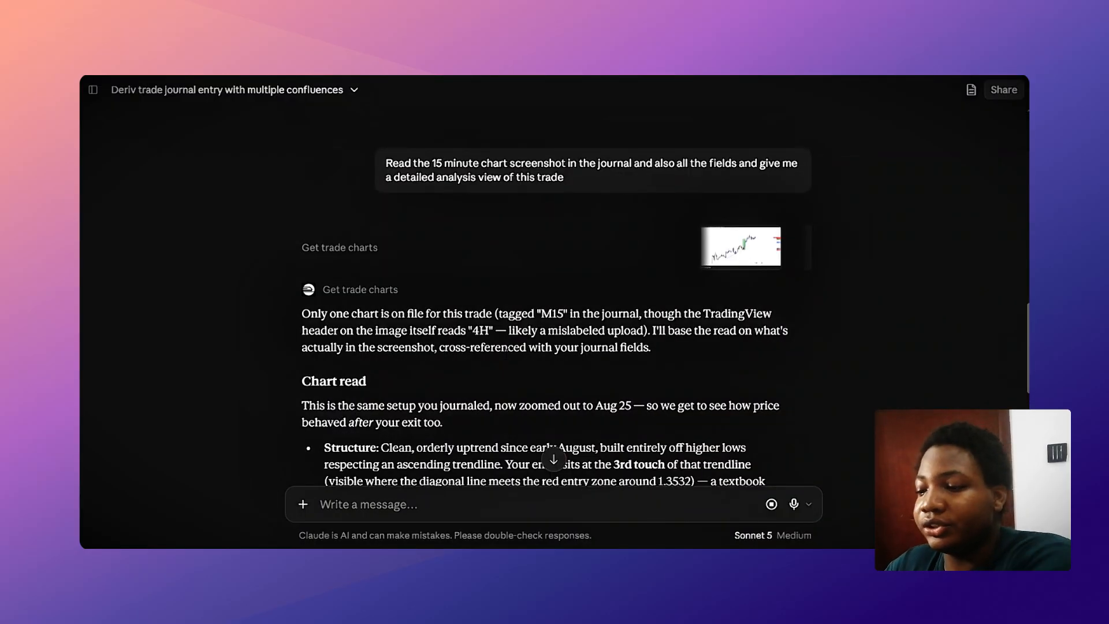
{"action": "scroll", "coordinate": [506, 348], "scroll_direction": "down", "scroll_amount": 4}
{"action": "scroll", "coordinate": [342, 256], "scroll_direction": "up", "scroll_amount": 3}
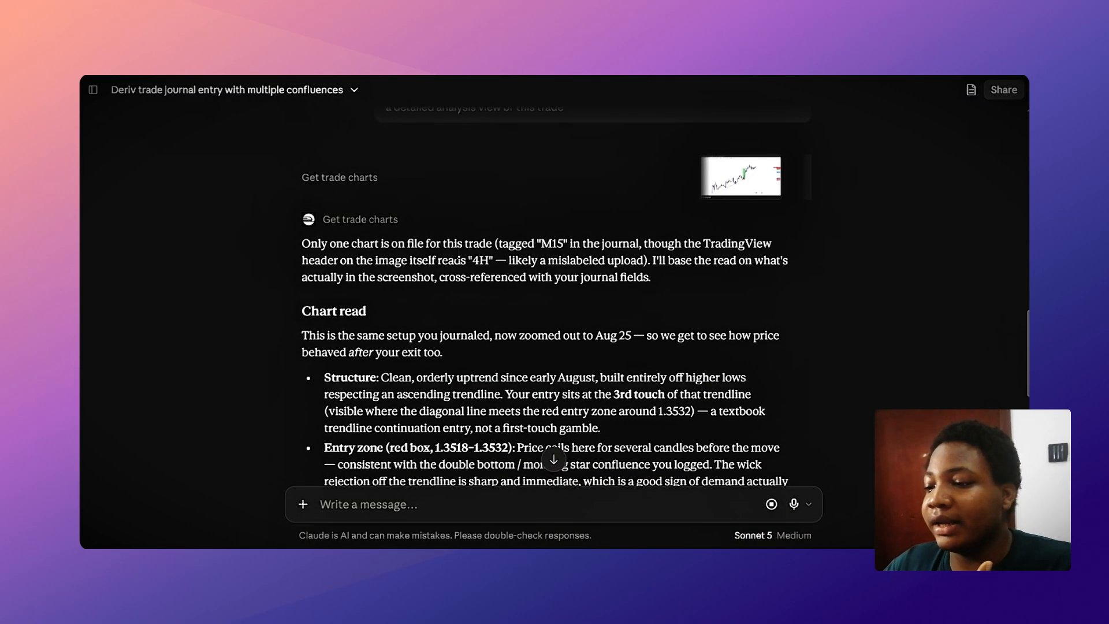
{"action": "scroll", "coordinate": [573, 261], "scroll_direction": "down", "scroll_amount": 1}
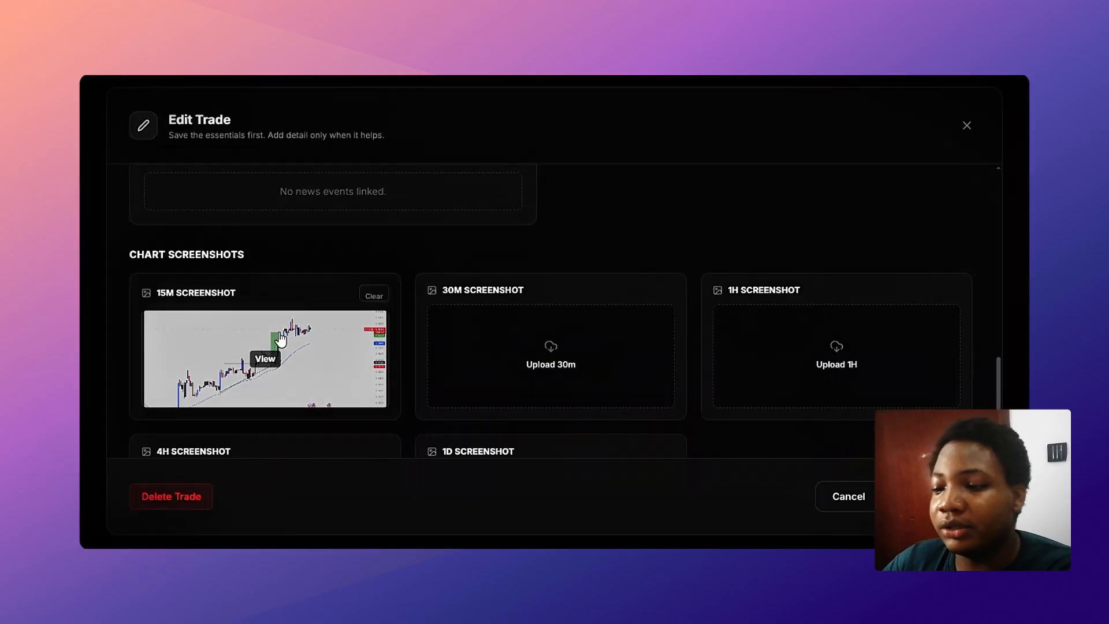
Switch back to the journal, enlarge the 15M screenshot to check the chart's timeframe, and look over the other timeframe screenshot slots
{"action": "scroll", "coordinate": [276, 333], "scroll_direction": "down", "scroll_amount": 2}
{"action": "left_click", "coordinate": [279, 330]}
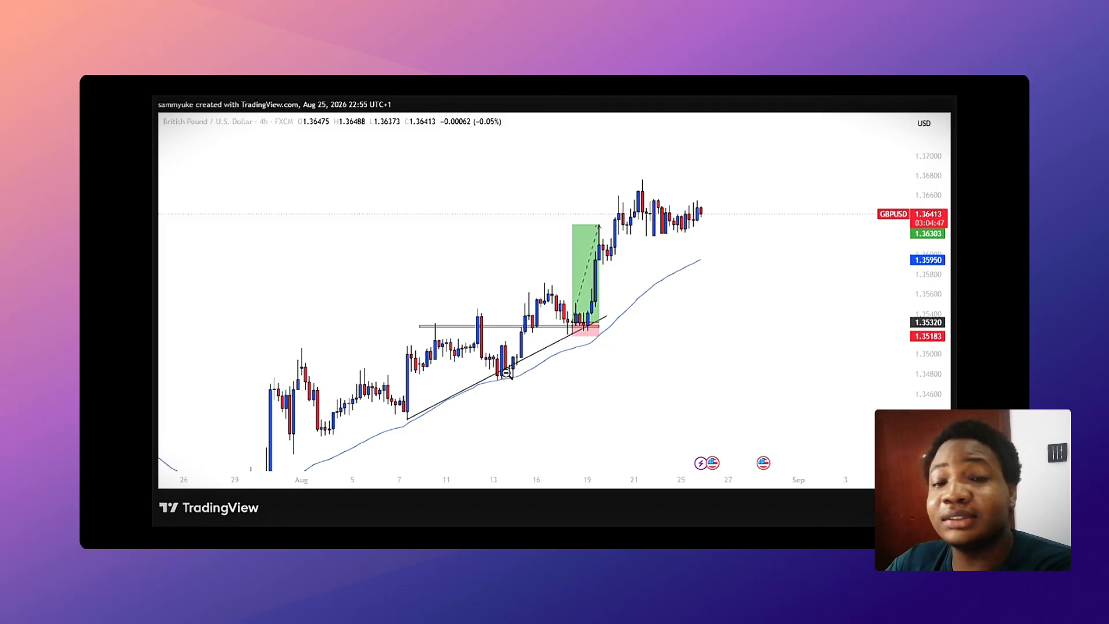
{"action": "left_click", "coordinate": [104, 231]}
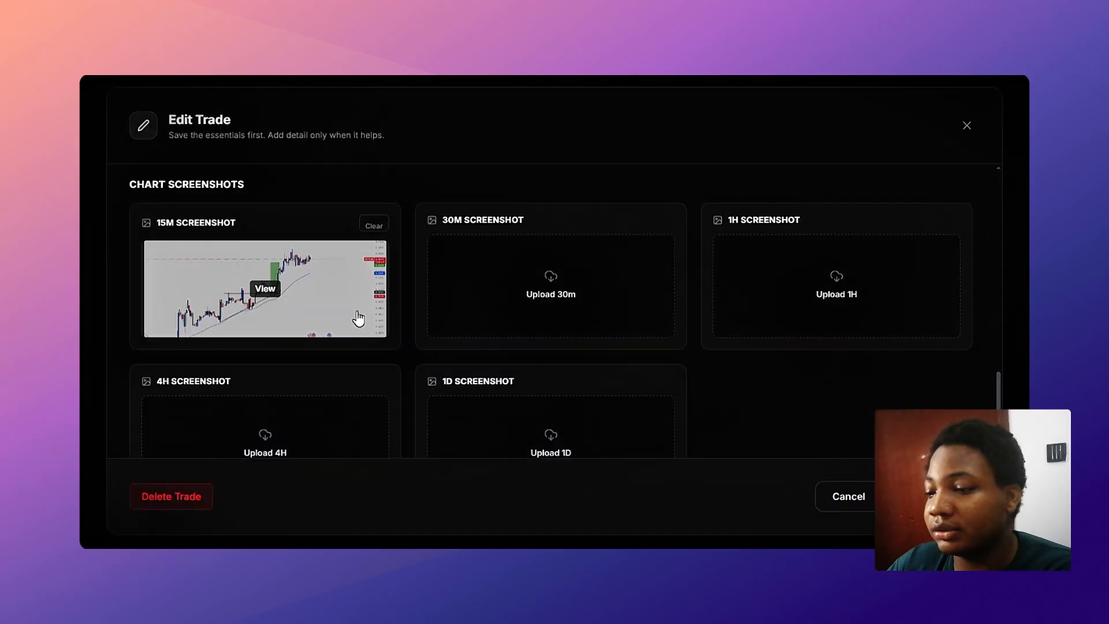
{"action": "scroll", "coordinate": [390, 321], "scroll_direction": "down", "scroll_amount": 2}
{"action": "scroll", "coordinate": [388, 316], "scroll_direction": "up", "scroll_amount": 2}
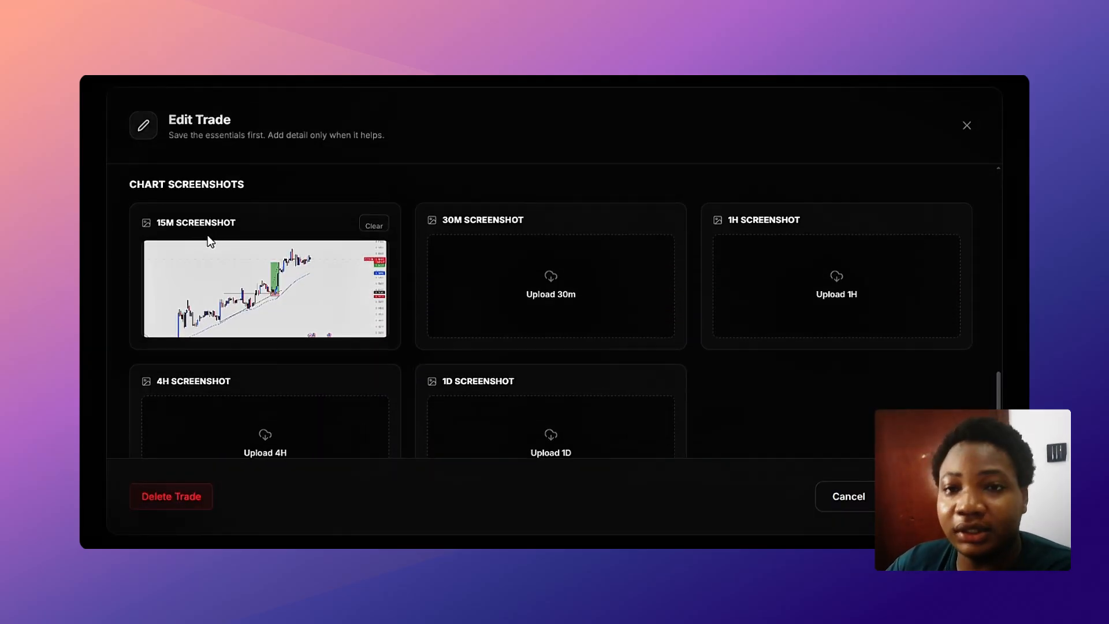
{"action": "scroll", "coordinate": [250, 402], "scroll_direction": "down", "scroll_amount": 2}
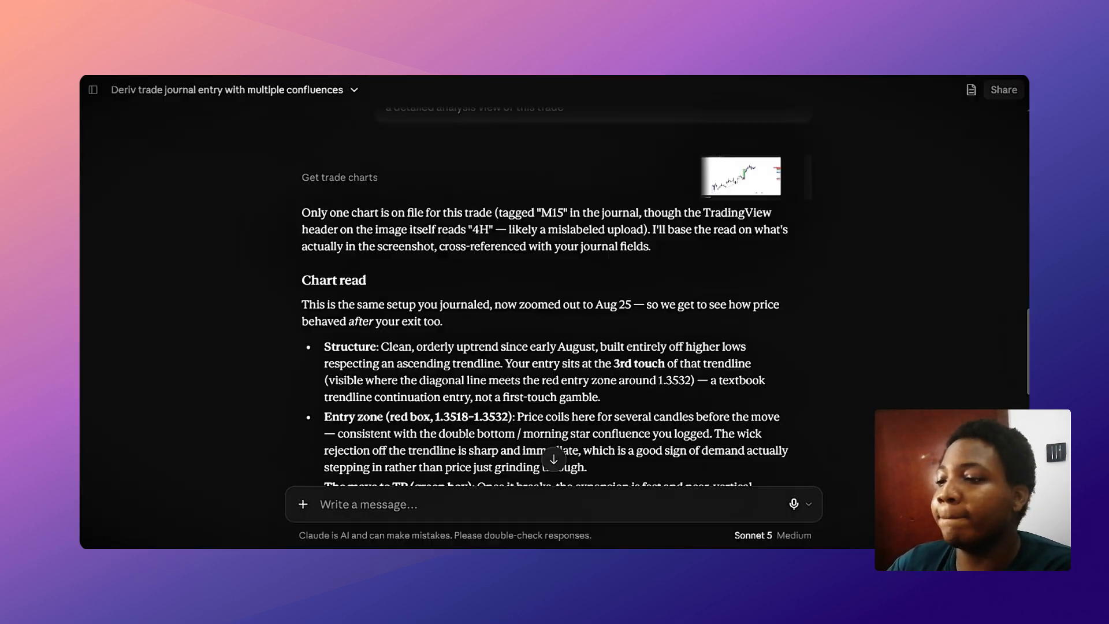
Switch to Claude and read the detailed trade analysis, covering the chart read and the cross-referencing with the journal fields
{"action": "scroll", "coordinate": [553, 297], "scroll_direction": "down", "scroll_amount": 2}
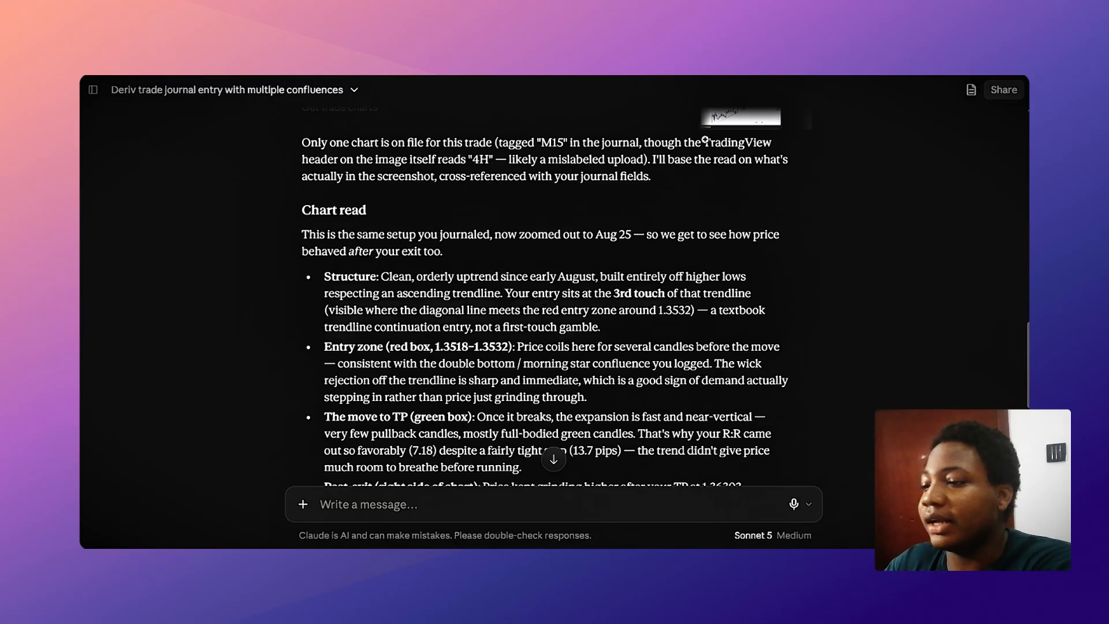
{"action": "scroll", "coordinate": [354, 250], "scroll_direction": "down", "scroll_amount": 2}
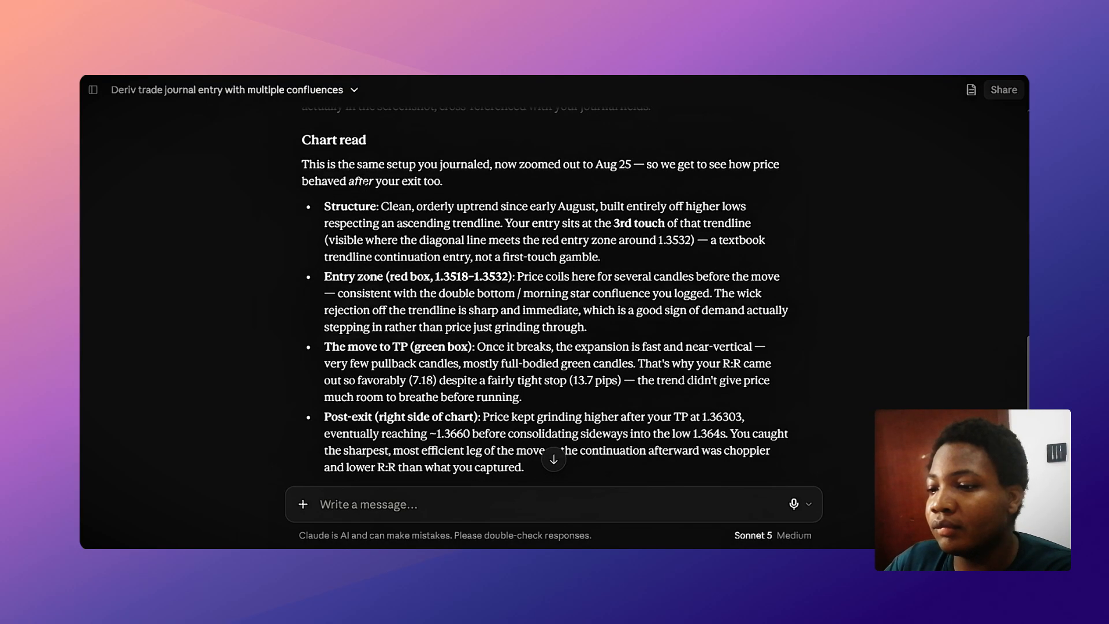
{"action": "left_click_drag", "start_coordinate": [297, 138], "coordinate": [468, 347]}
{"action": "left_click", "coordinate": [745, 363]}
{"action": "scroll", "coordinate": [390, 213], "scroll_direction": "down", "scroll_amount": 9}
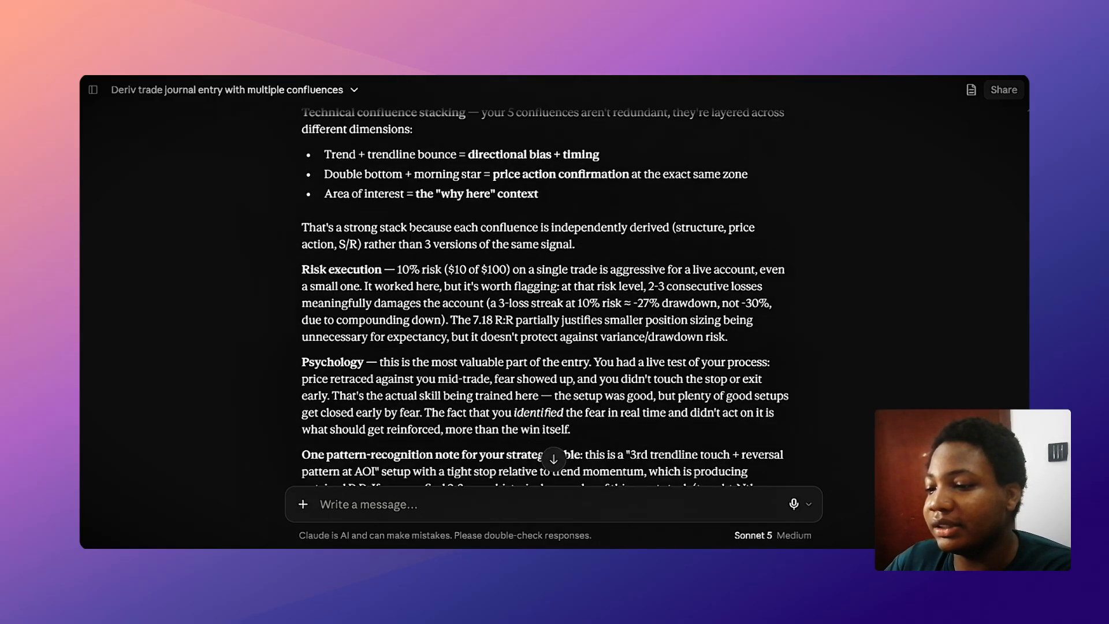
{"action": "scroll", "coordinate": [389, 212], "scroll_direction": "down", "scroll_amount": 3}
{"action": "scroll", "coordinate": [373, 323], "scroll_direction": "up", "scroll_amount": 8}
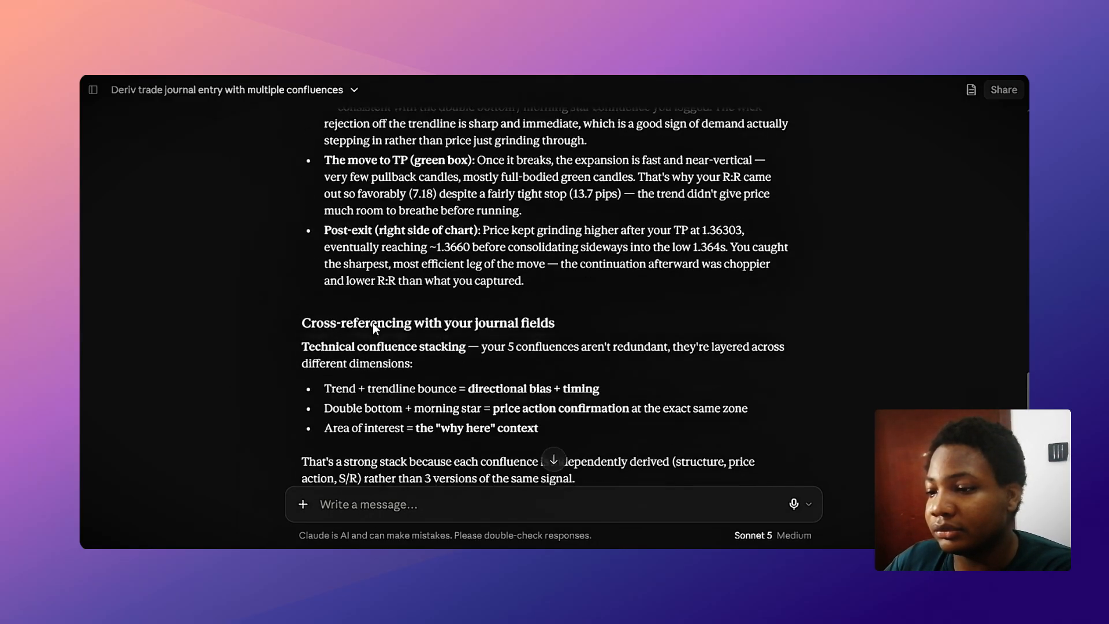
{"action": "scroll", "coordinate": [342, 294], "scroll_direction": "down", "scroll_amount": 8}
{"action": "scroll", "coordinate": [396, 284], "scroll_direction": "up", "scroll_amount": 4}
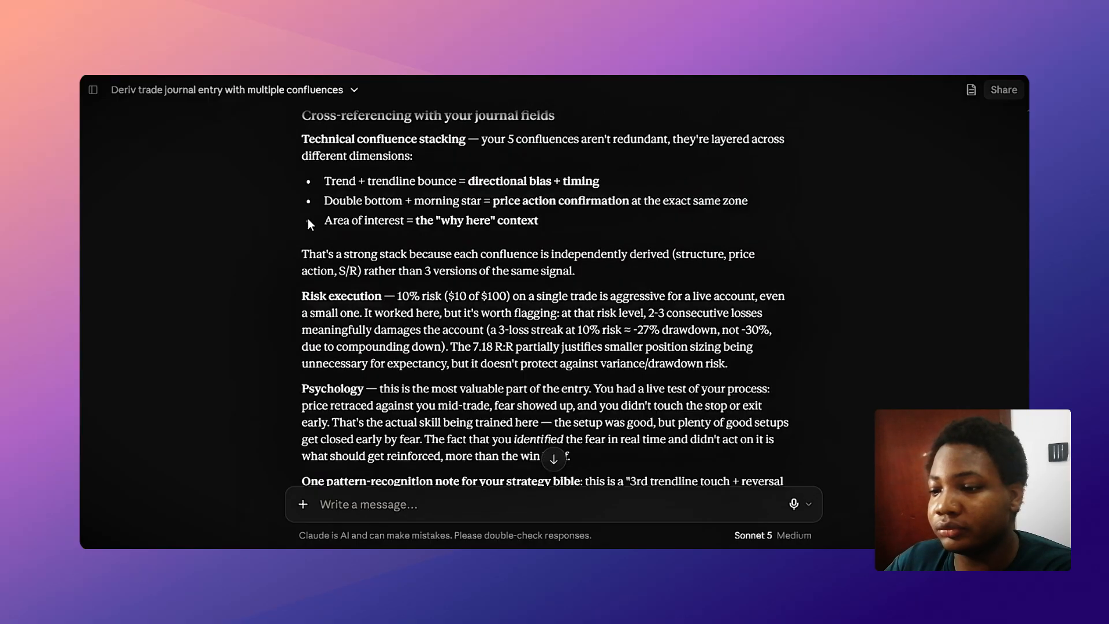
{"action": "scroll", "coordinate": [307, 218], "scroll_direction": "up", "scroll_amount": 3}
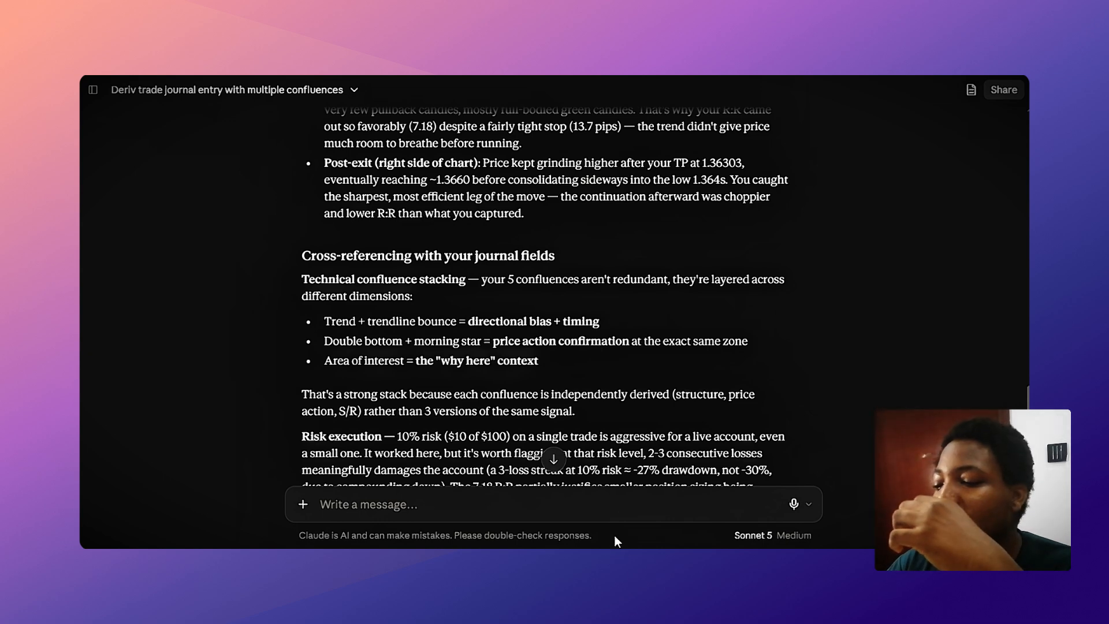
{"action": "scroll", "coordinate": [784, 313], "scroll_direction": "up", "scroll_amount": 6}
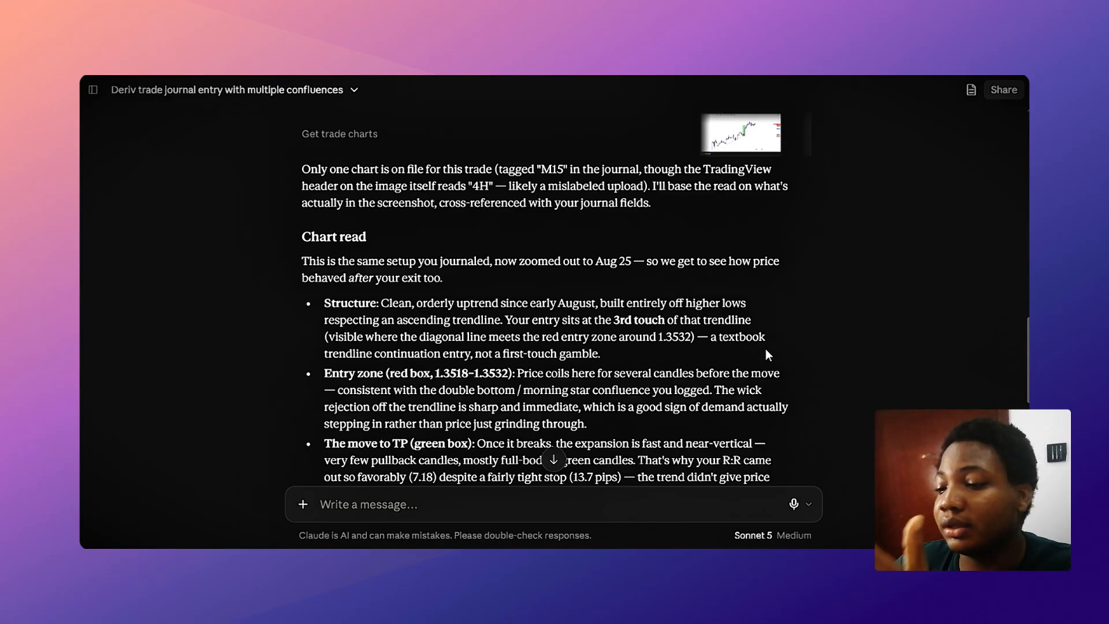
Send Claude the request "Use claude visualize I want to see the entire trade analysis like html but inside claude here"
{"action": "scroll", "coordinate": [766, 353], "scroll_direction": "down", "scroll_amount": 15}
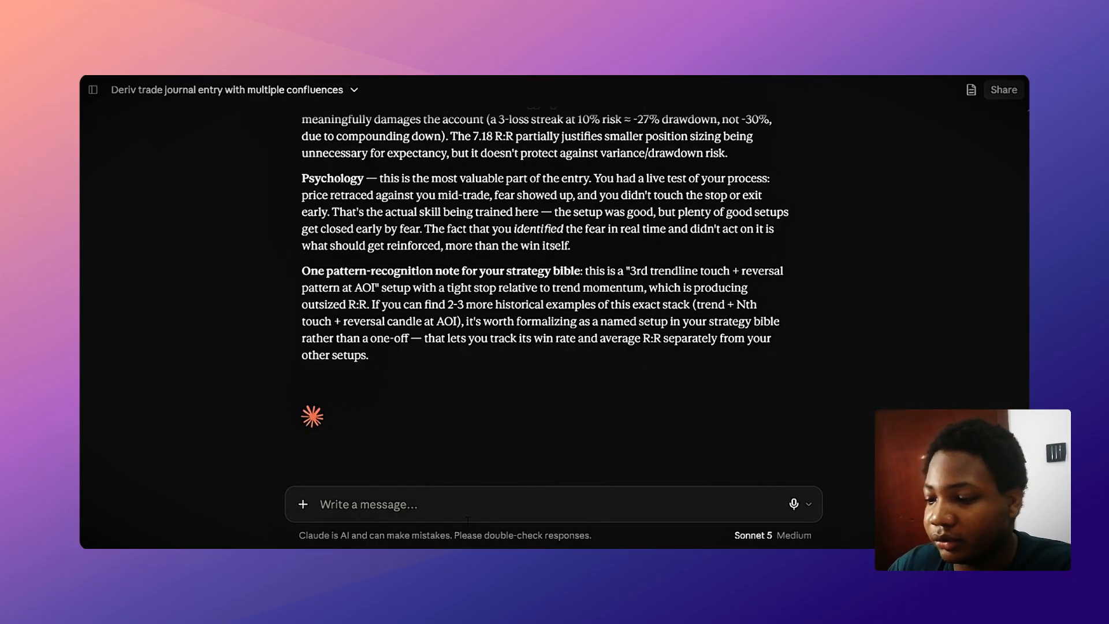
{"action": "type", "text": "Use claude visualize I want to see the entire trade analysis like html but inside claude here"}
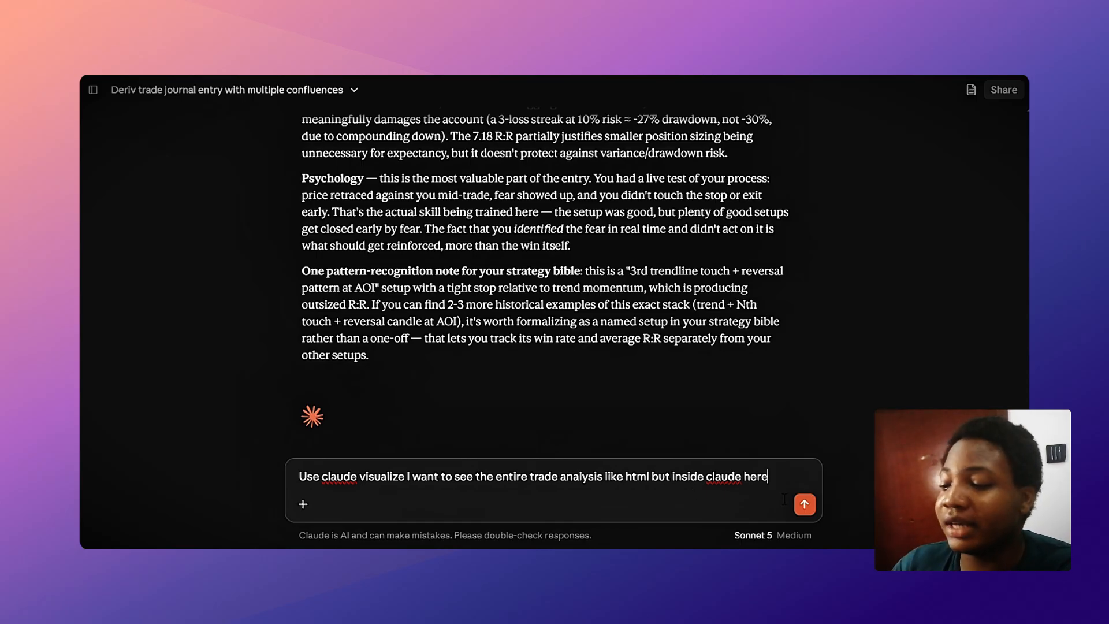
{"action": "left_click", "coordinate": [805, 504]}
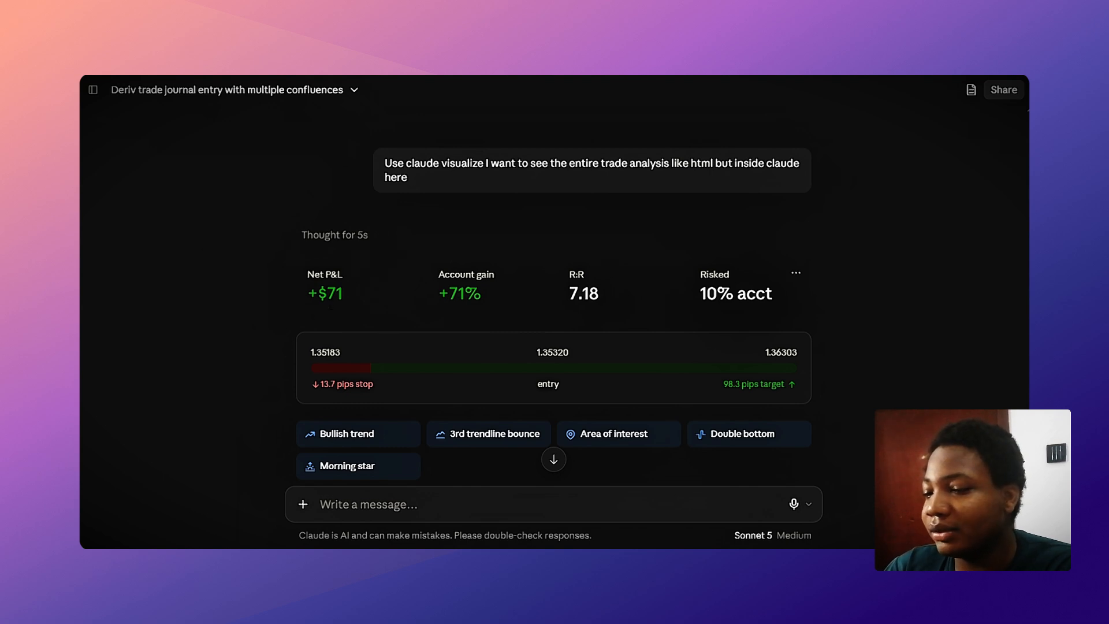
Examine Claude's visual trade analysis, including the headline figures, price levels, confluences and the emotional timeline
{"action": "scroll", "coordinate": [342, 285], "scroll_direction": "down", "scroll_amount": 1}
{"action": "scroll", "coordinate": [346, 284], "scroll_direction": "up", "scroll_amount": 1}
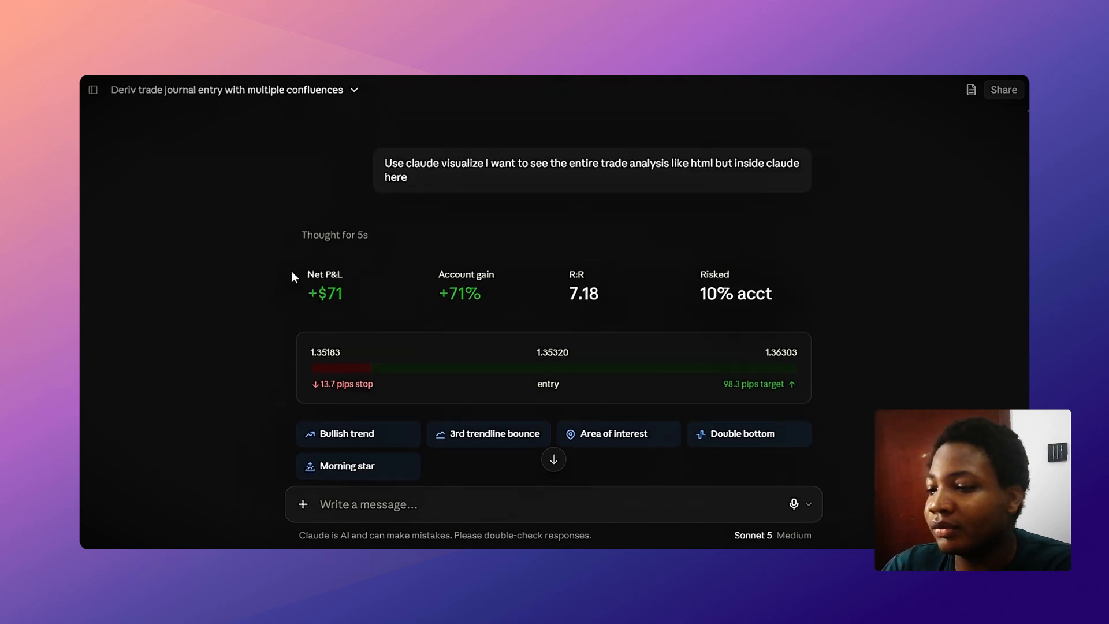
{"action": "double_click", "coordinate": [847, 300]}
{"action": "left_click", "coordinate": [859, 304]}
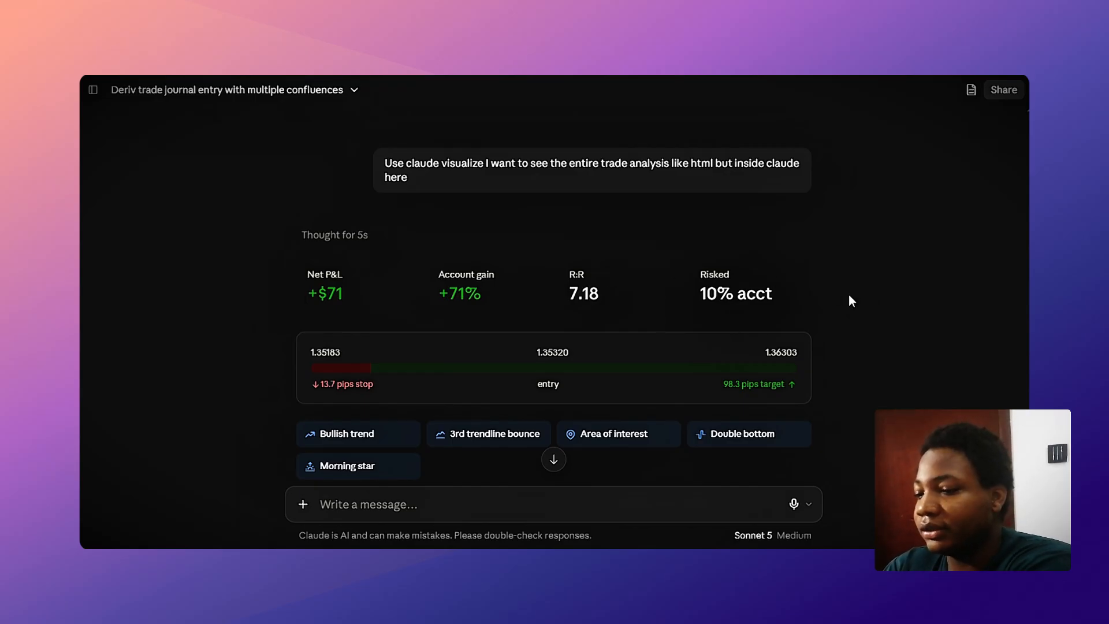
{"action": "scroll", "coordinate": [331, 297], "scroll_direction": "down", "scroll_amount": 1}
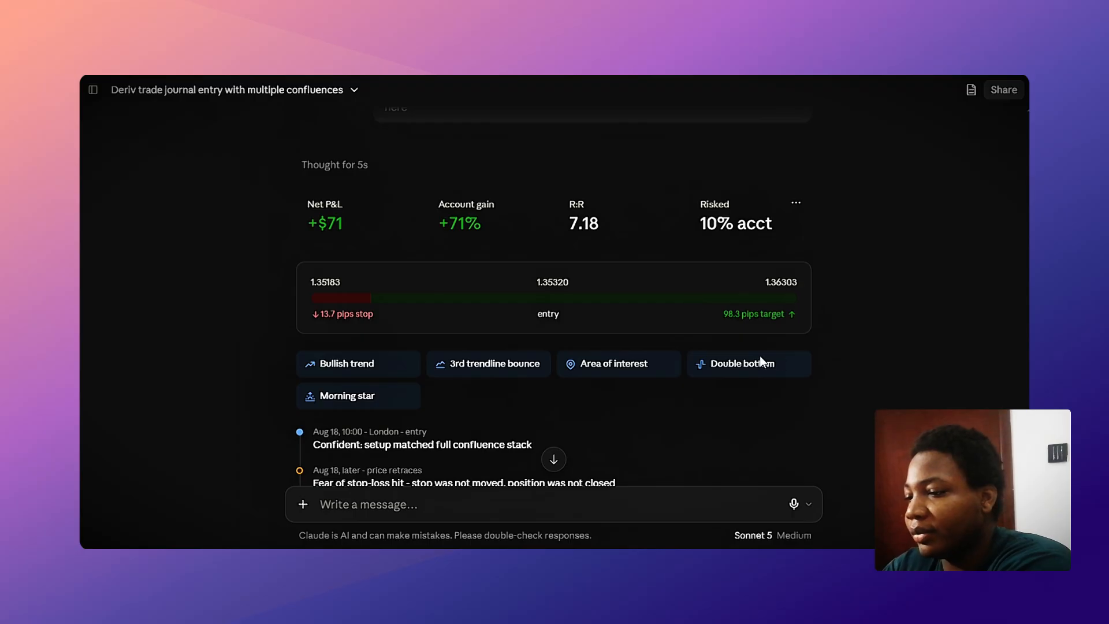
{"action": "scroll", "coordinate": [539, 362], "scroll_direction": "down", "scroll_amount": 2}
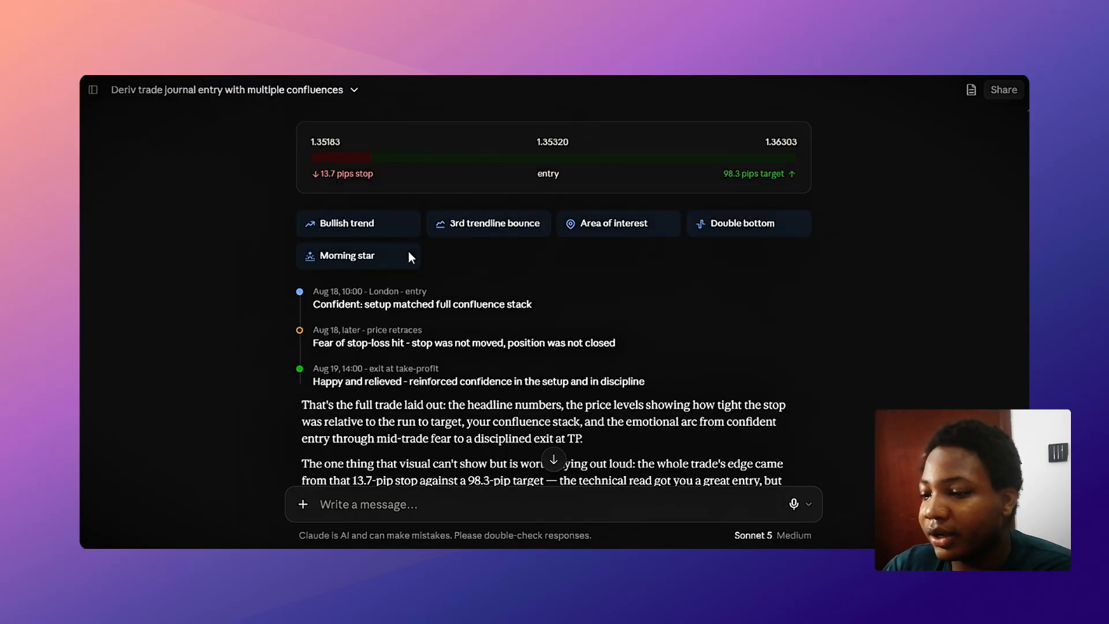
{"action": "scroll", "coordinate": [353, 469], "scroll_direction": "down", "scroll_amount": 1}
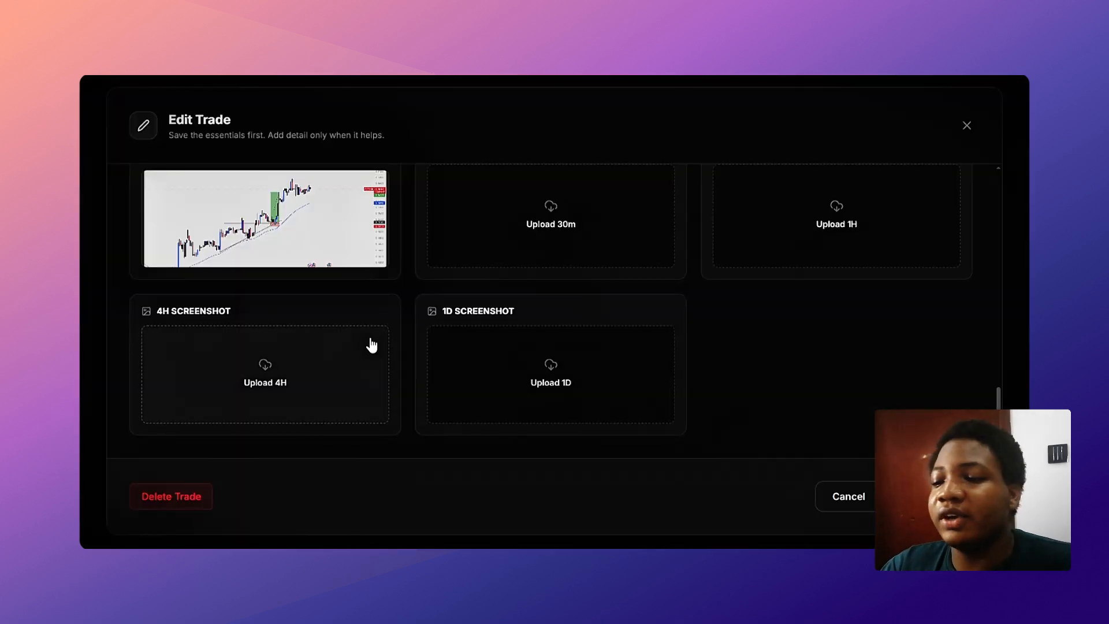
Return to the journal, look over the GBPUSD trade's chart screenshots, and close the trade without saving changes
{"action": "scroll", "coordinate": [693, 439], "scroll_direction": "up", "scroll_amount": 5}
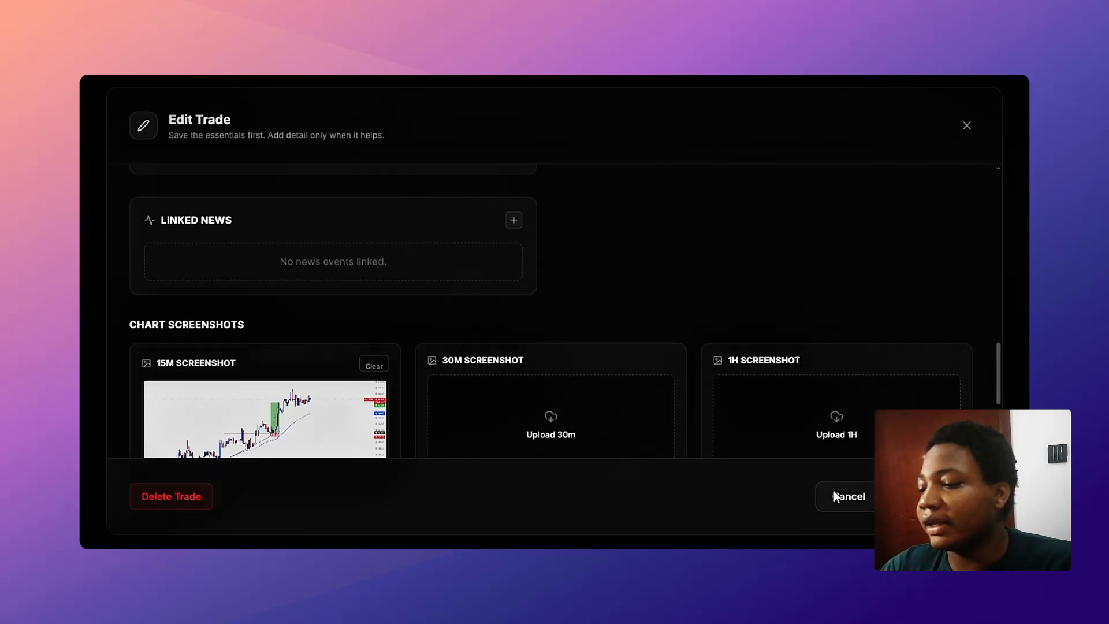
{"action": "left_click", "coordinate": [833, 490]}
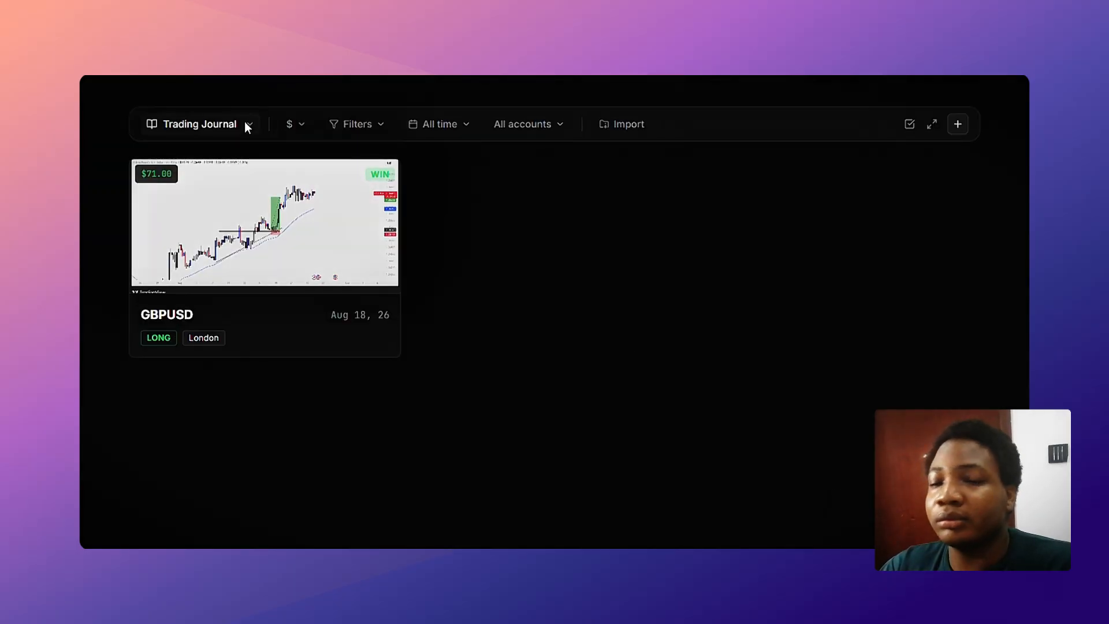